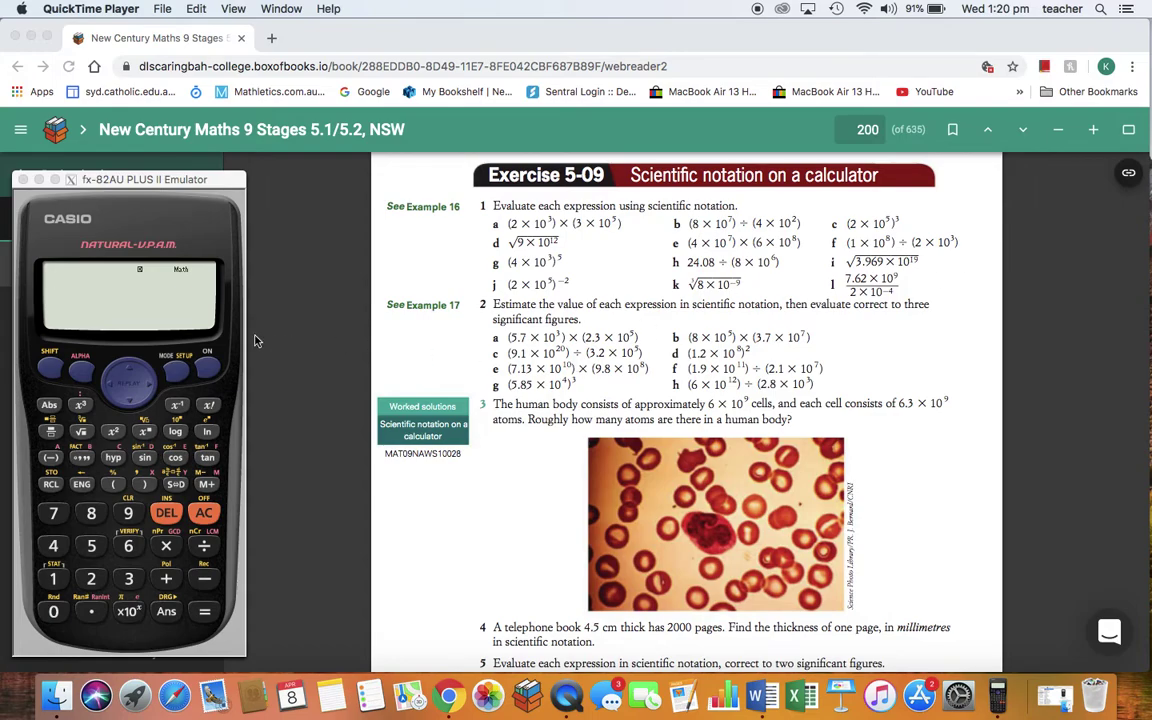
# - Put the calculator in COMP (general computation) mode
pyautogui.click(47, 368)
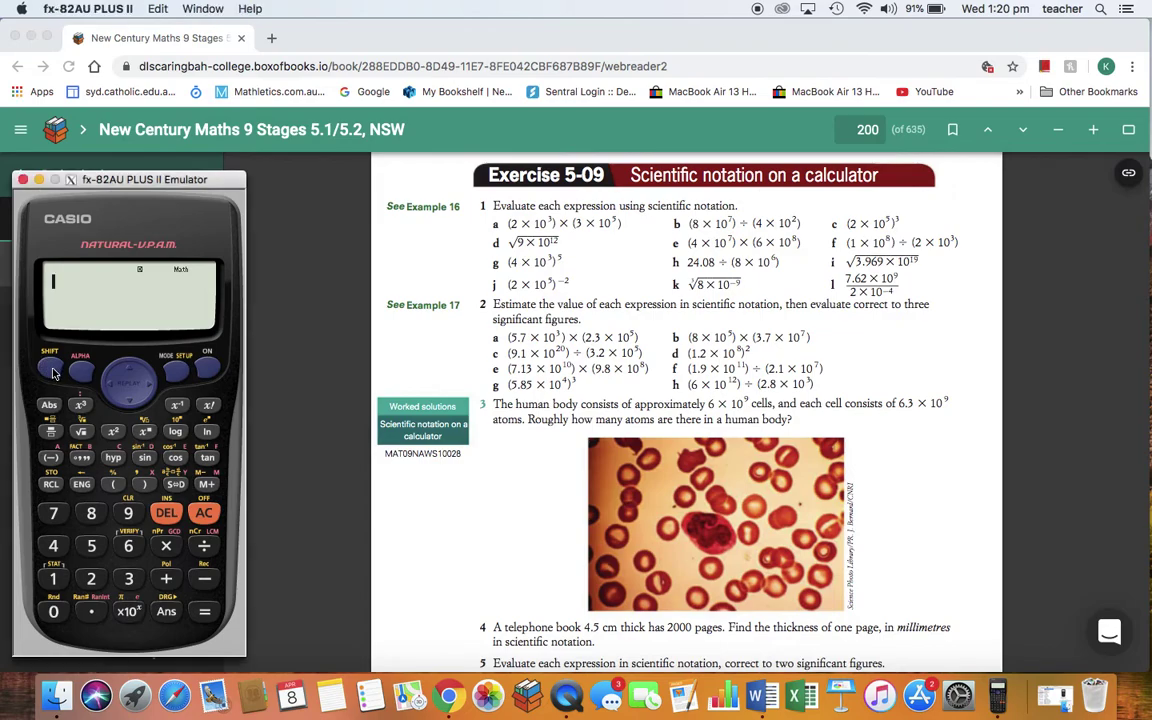
pyautogui.click(181, 370)
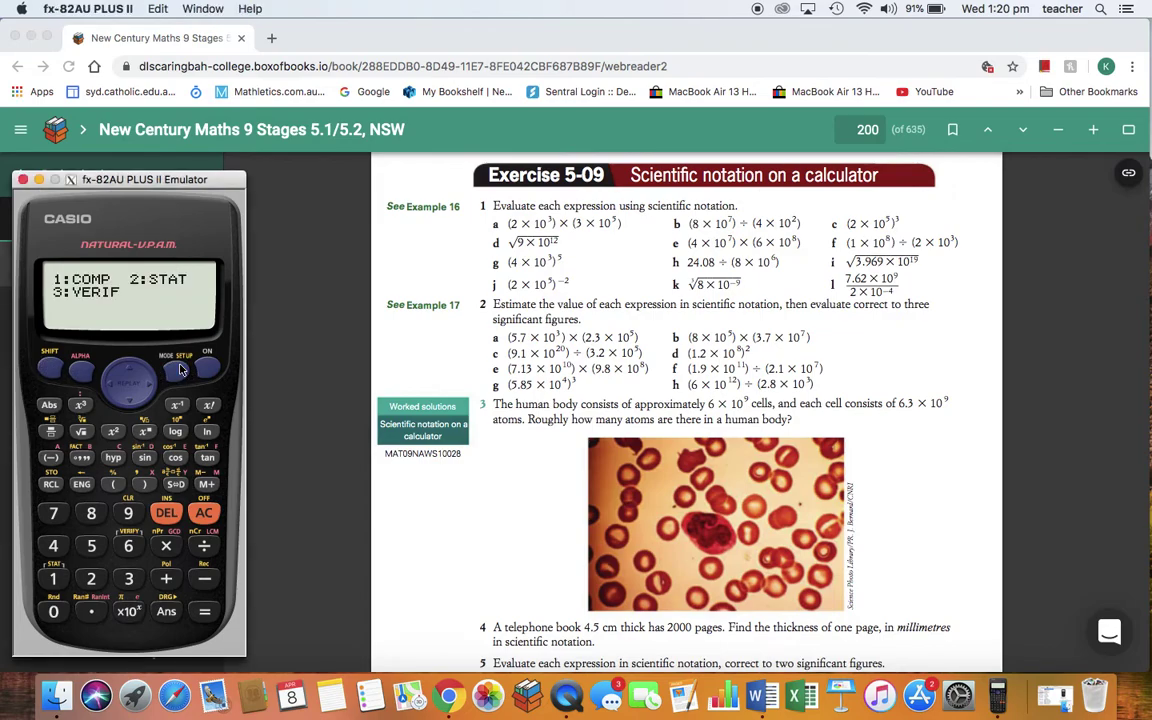
pyautogui.press('1')
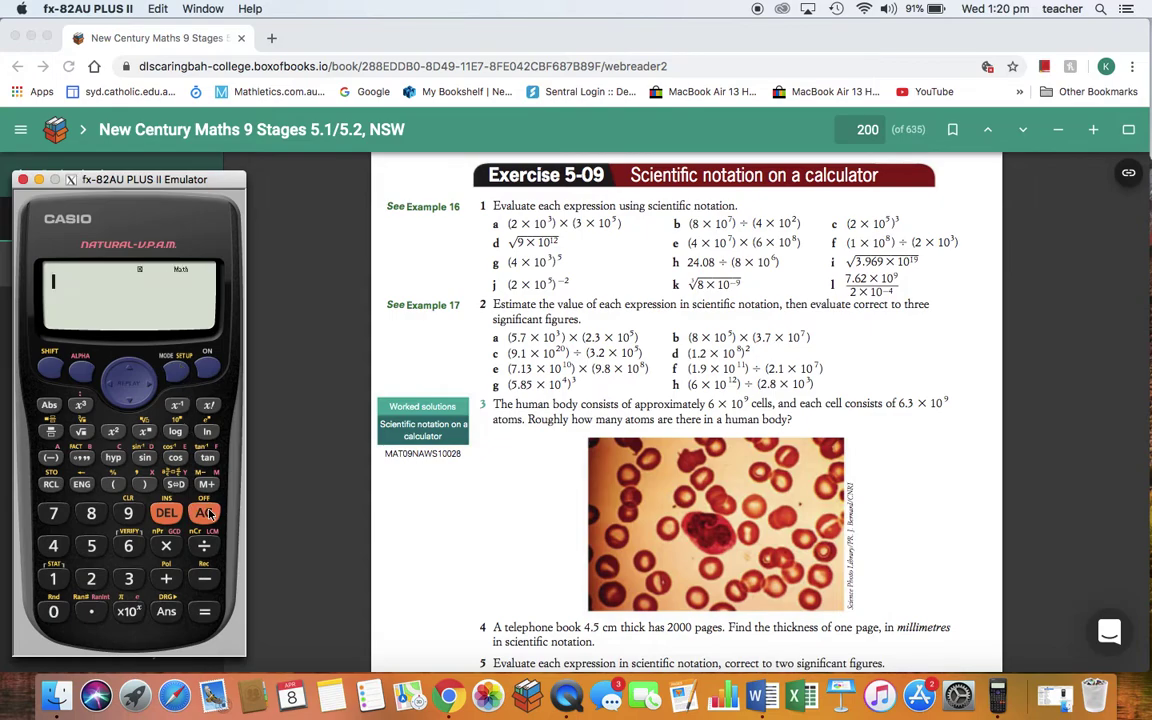
# - Set the display format to Norm 1
pyautogui.click(50, 368)
pyautogui.click(181, 371)
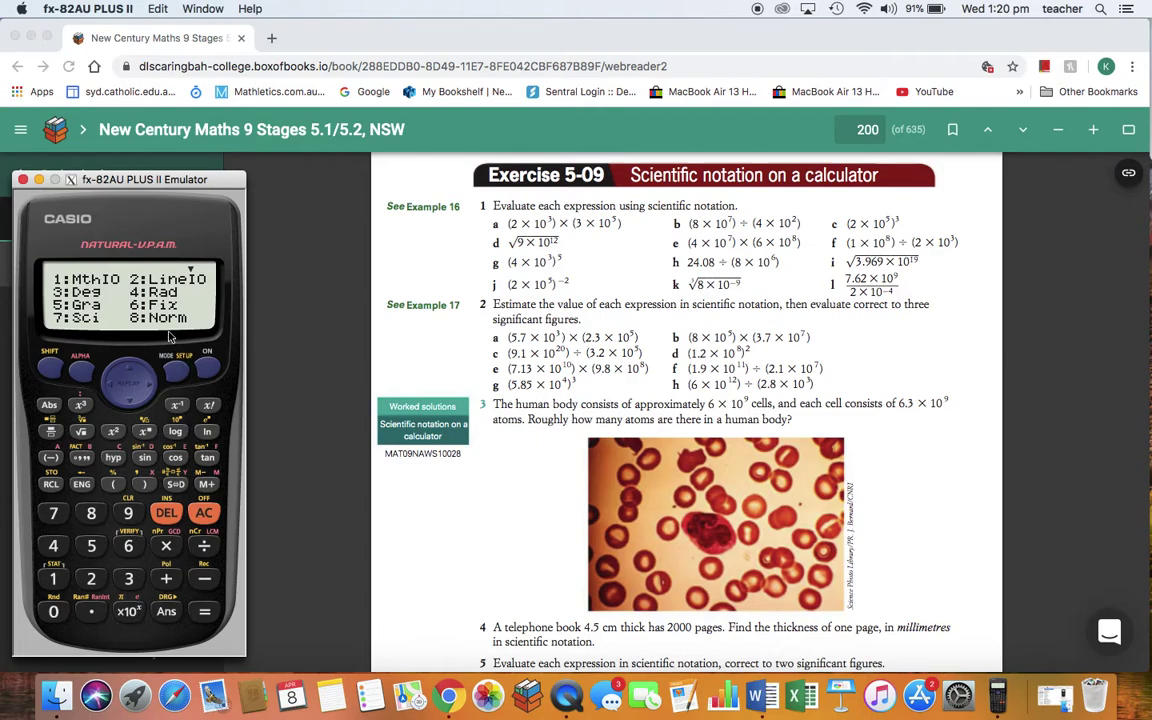
pyautogui.click(96, 515)
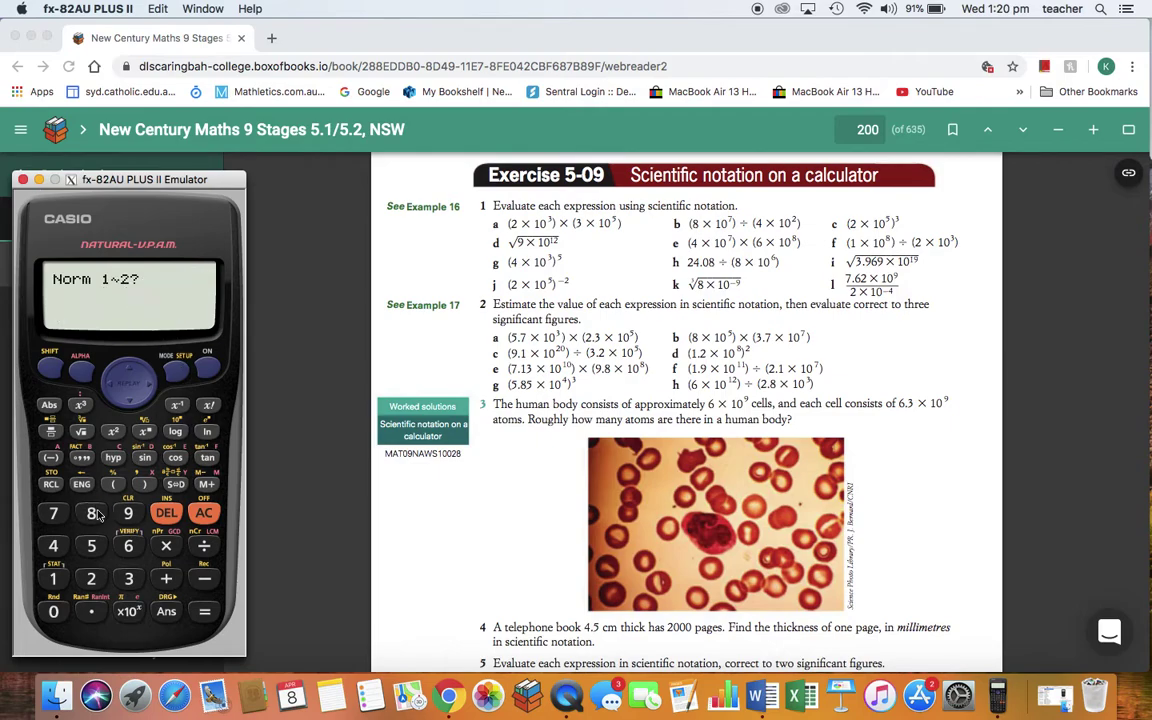
pyautogui.click(53, 580)
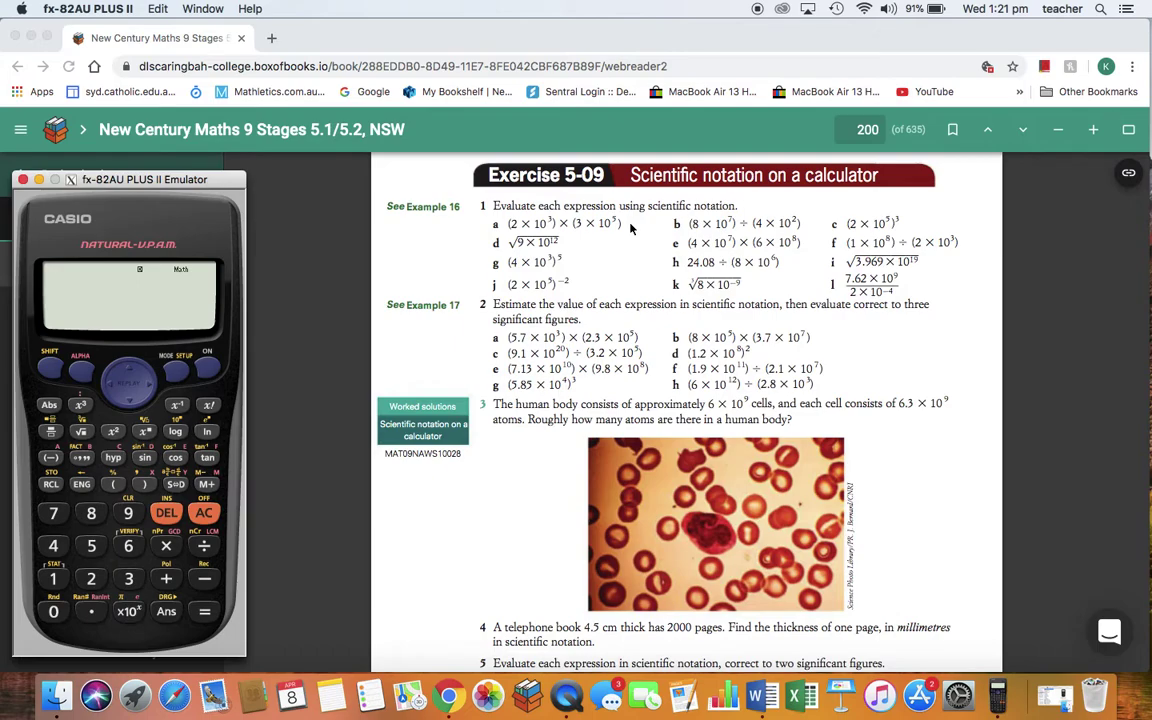
# - Enter (2×10³)×(3×10⁵) and evaluate it, giving 600000000
pyautogui.click(116, 485)
pyautogui.click(94, 586)
pyautogui.click(127, 612)
pyautogui.click(128, 580)
pyautogui.click(146, 485)
pyautogui.click(166, 547)
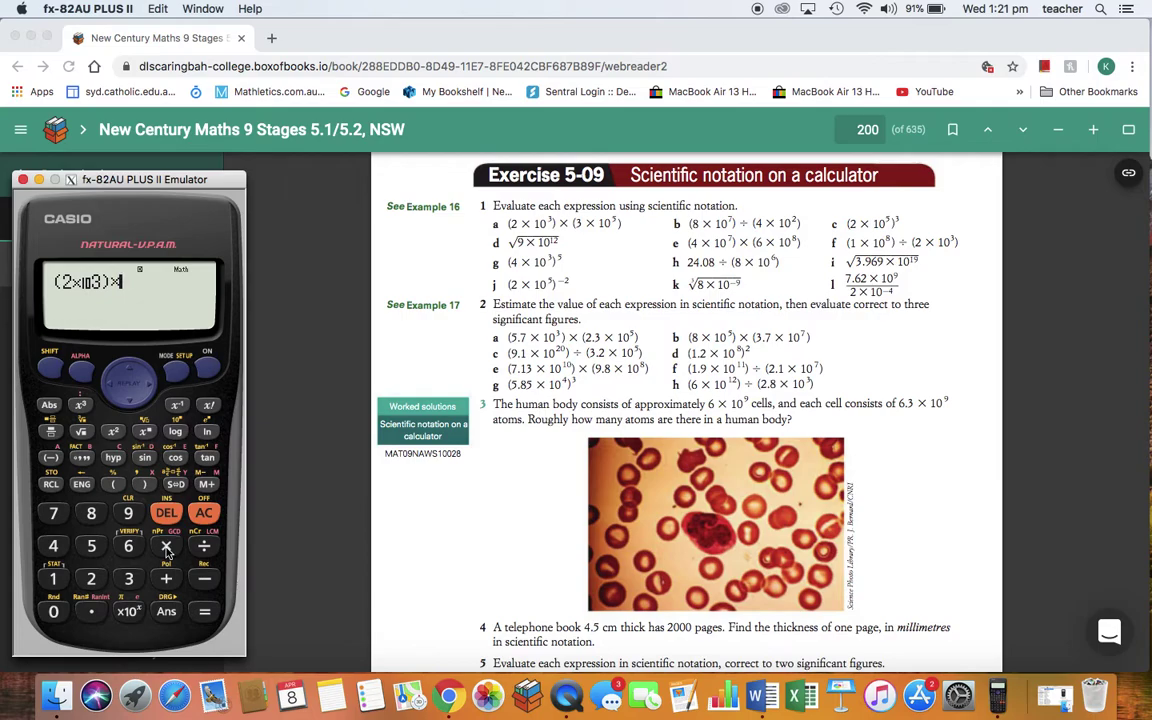
pyautogui.click(113, 484)
pyautogui.click(128, 578)
pyautogui.click(128, 613)
pyautogui.click(91, 545)
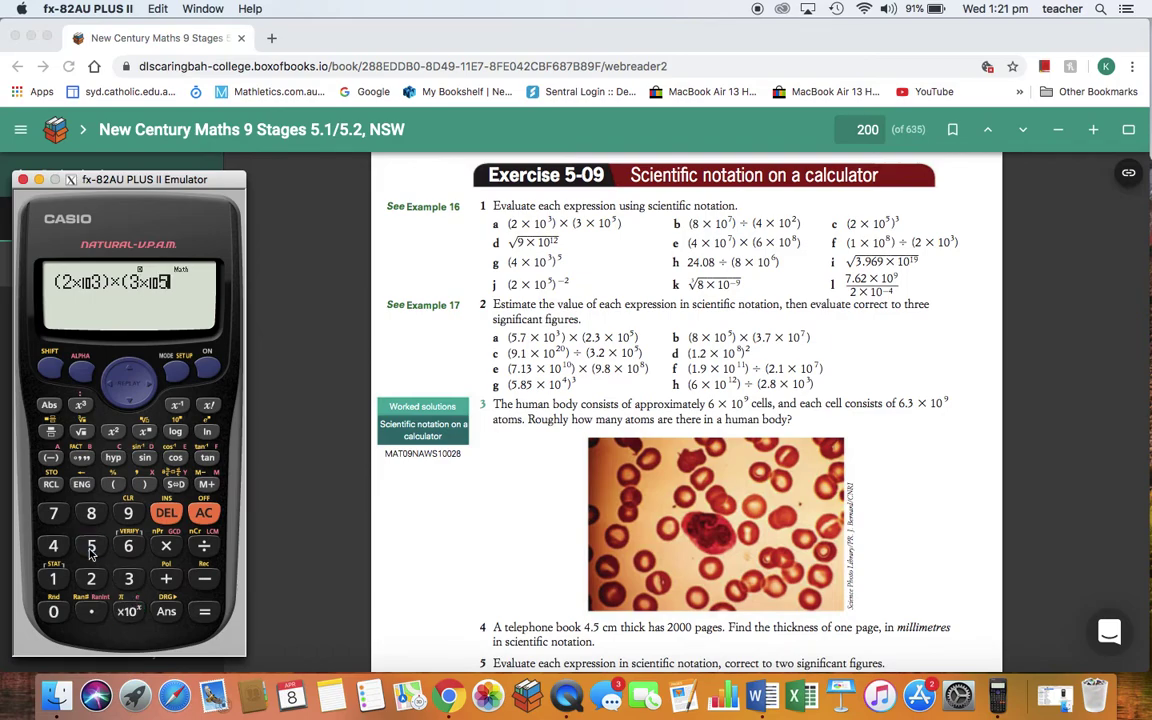
pyautogui.click(147, 486)
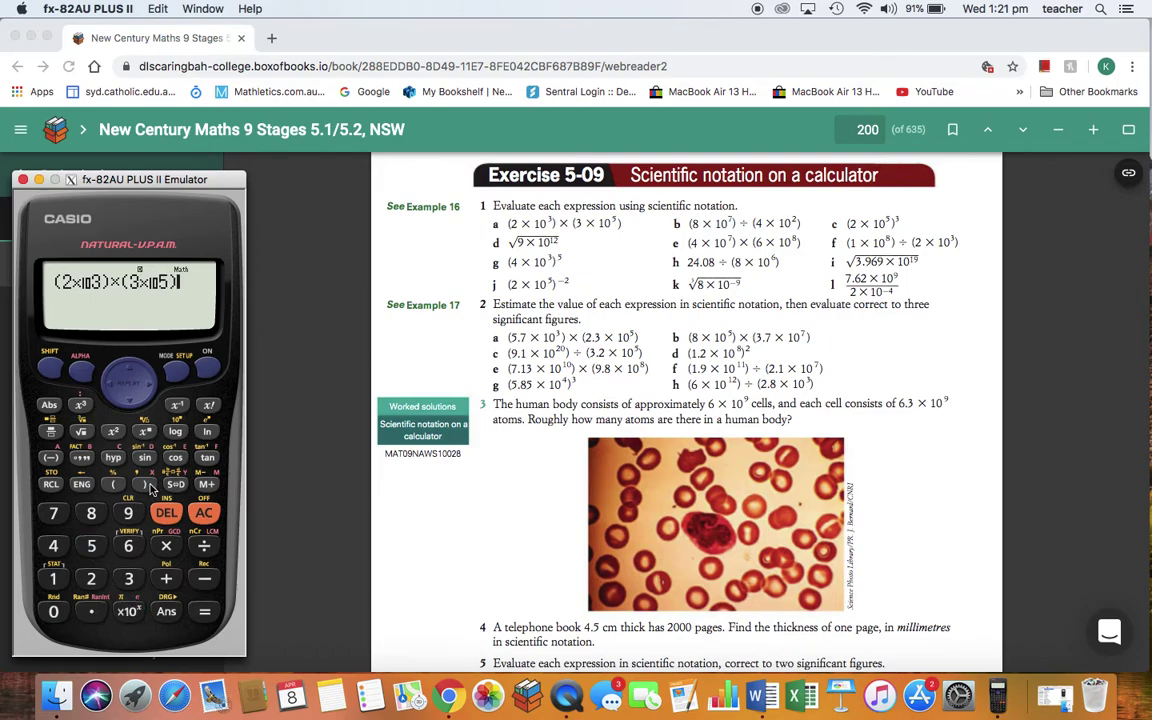
pyautogui.click(205, 613)
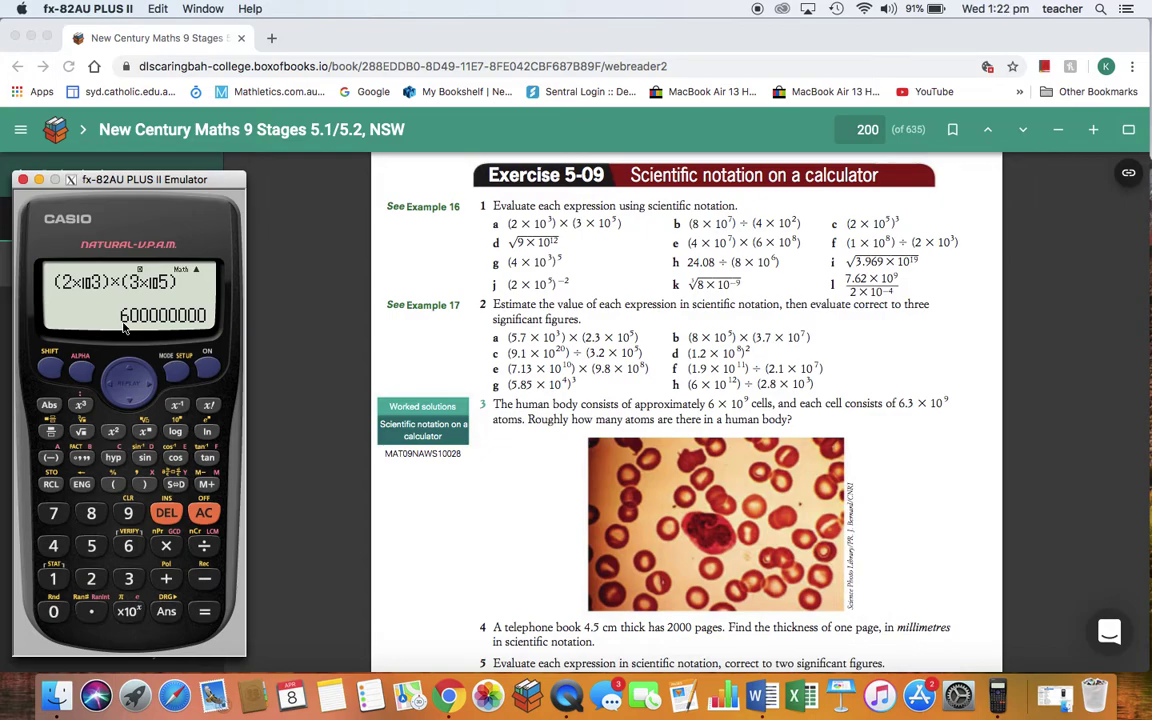
# - Switch to Sci display so the product shows as 6×10⁸, then clear the screen
pyautogui.click(50, 370)
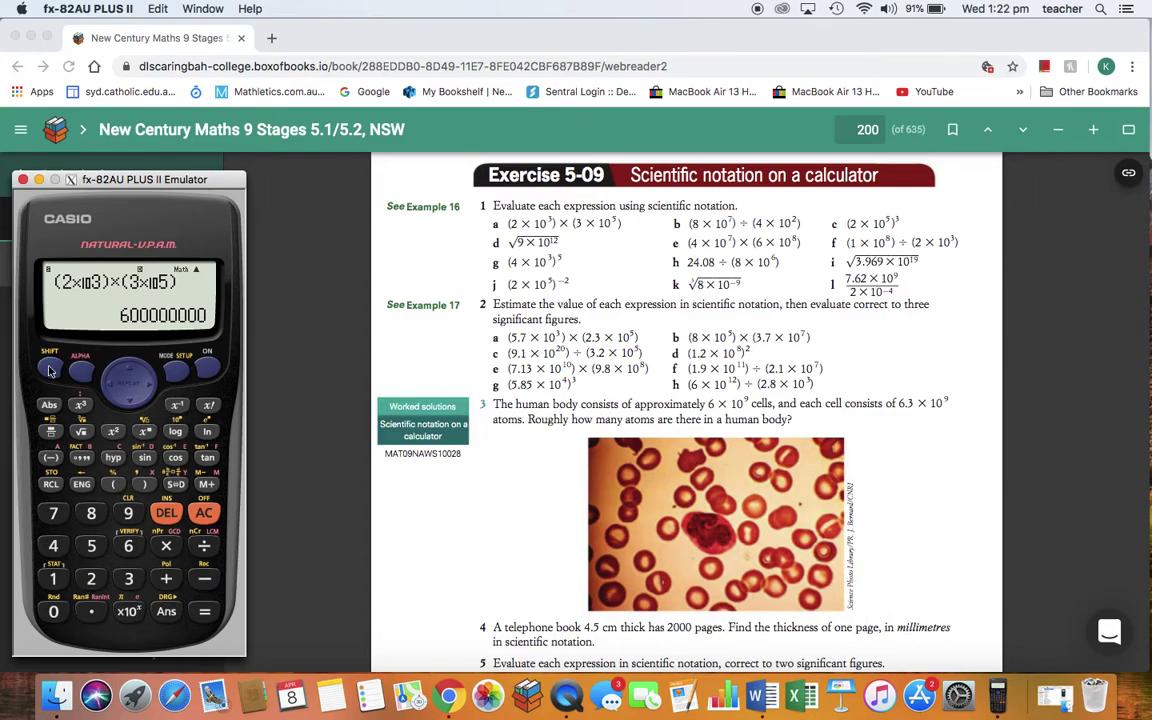
pyautogui.click(175, 372)
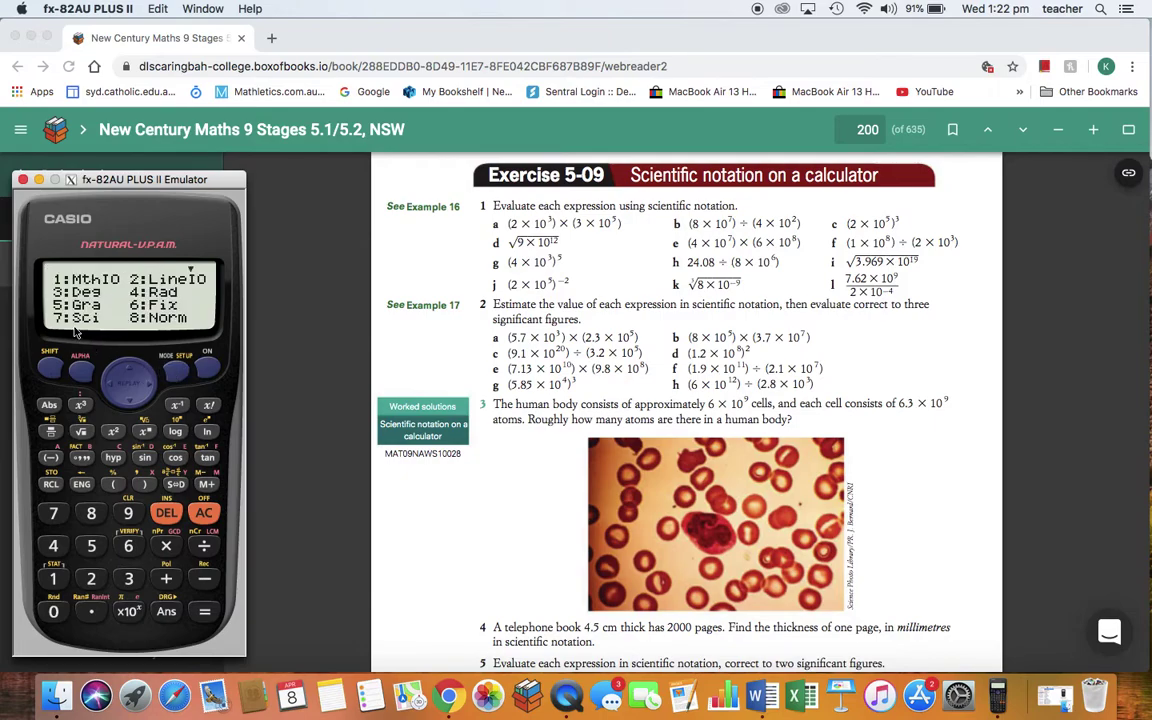
pyautogui.click(53, 518)
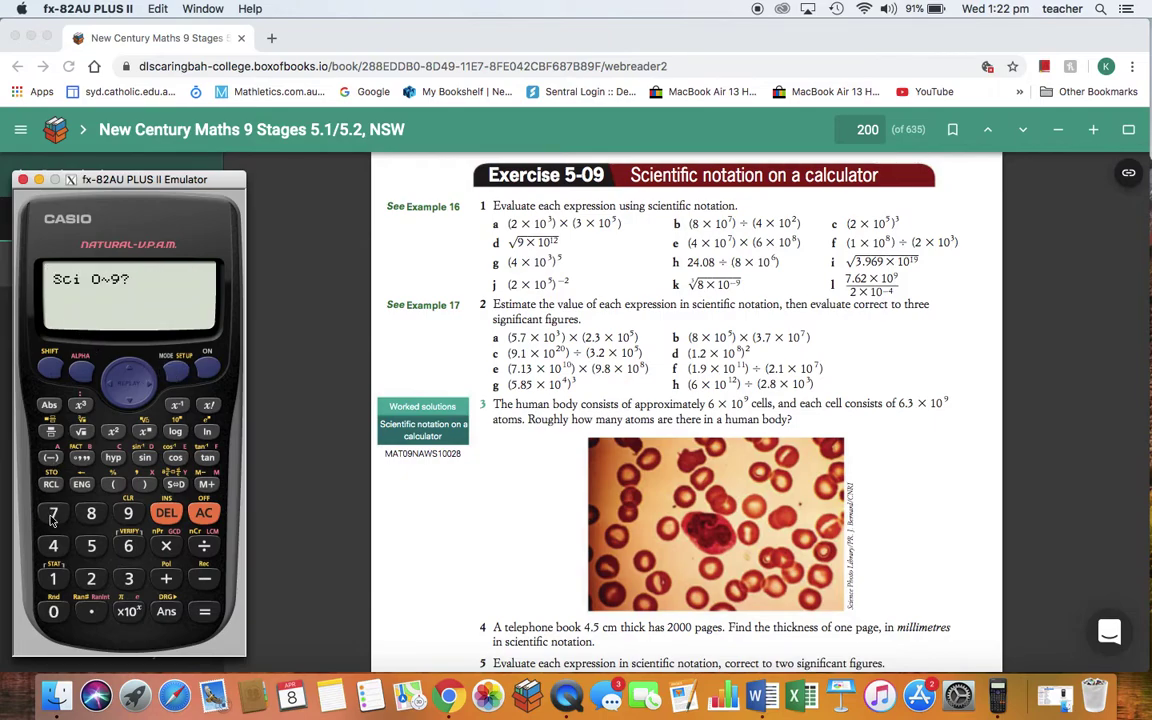
pyautogui.click(55, 580)
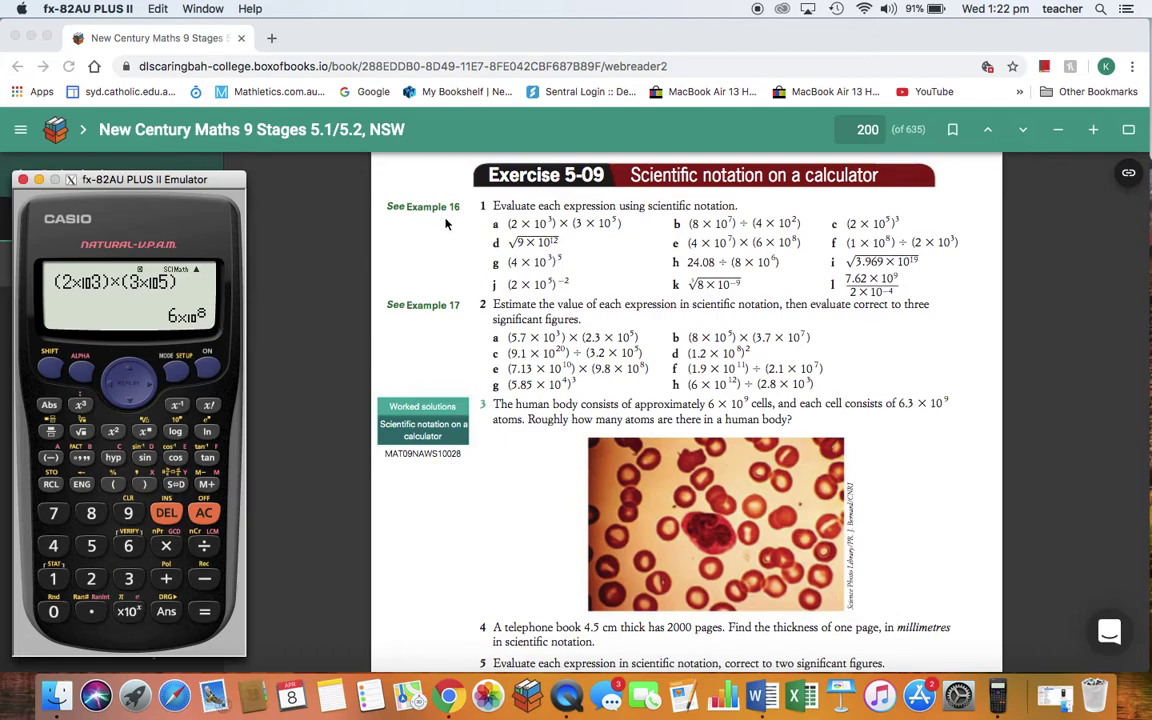
pyautogui.click(205, 515)
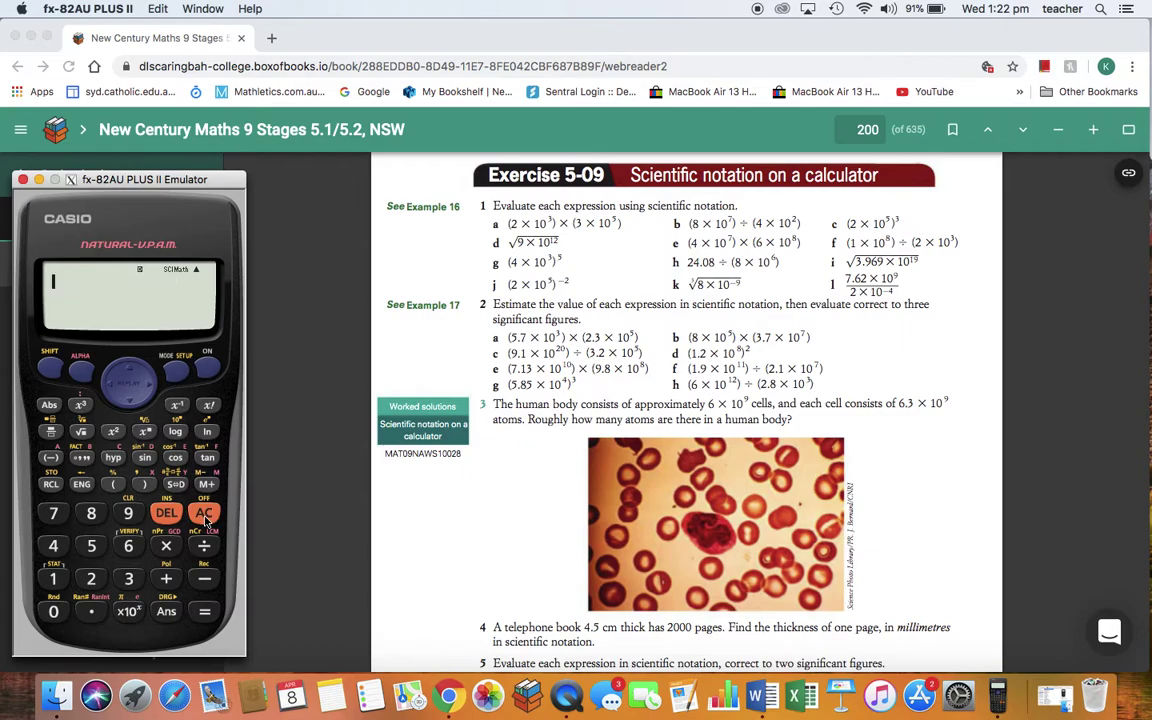
# - Switch the display format back to Norm 1 through SHIFT SETUP
pyautogui.click(53, 368)
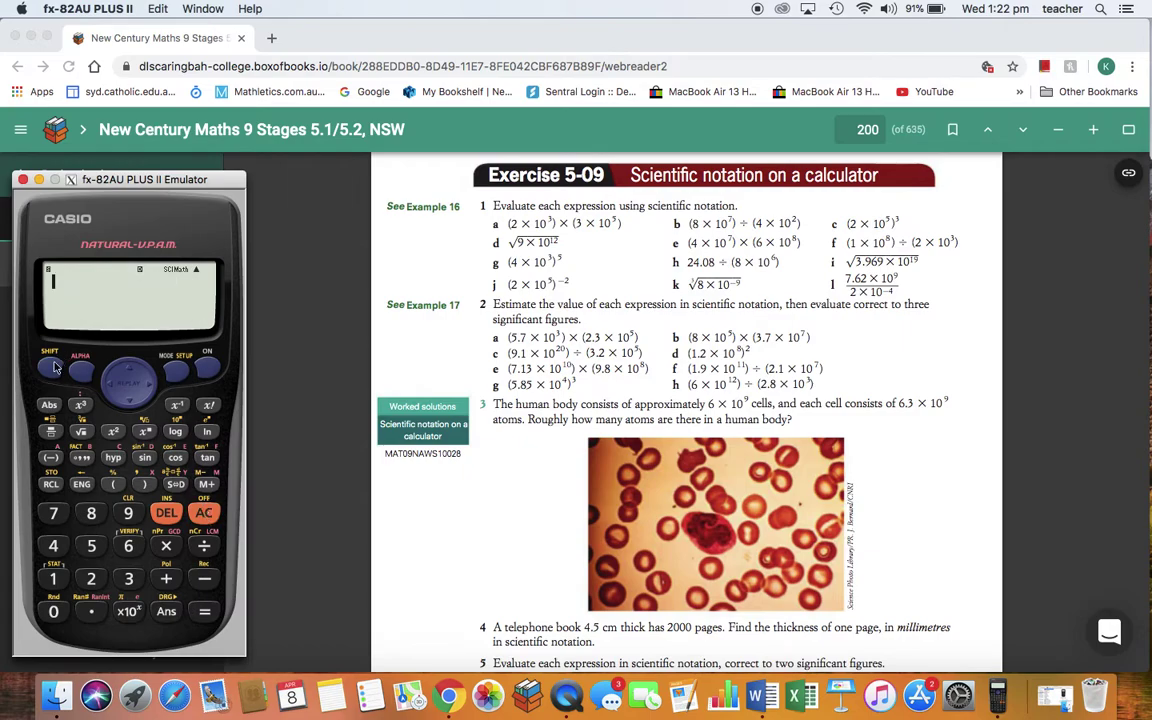
pyautogui.click(175, 378)
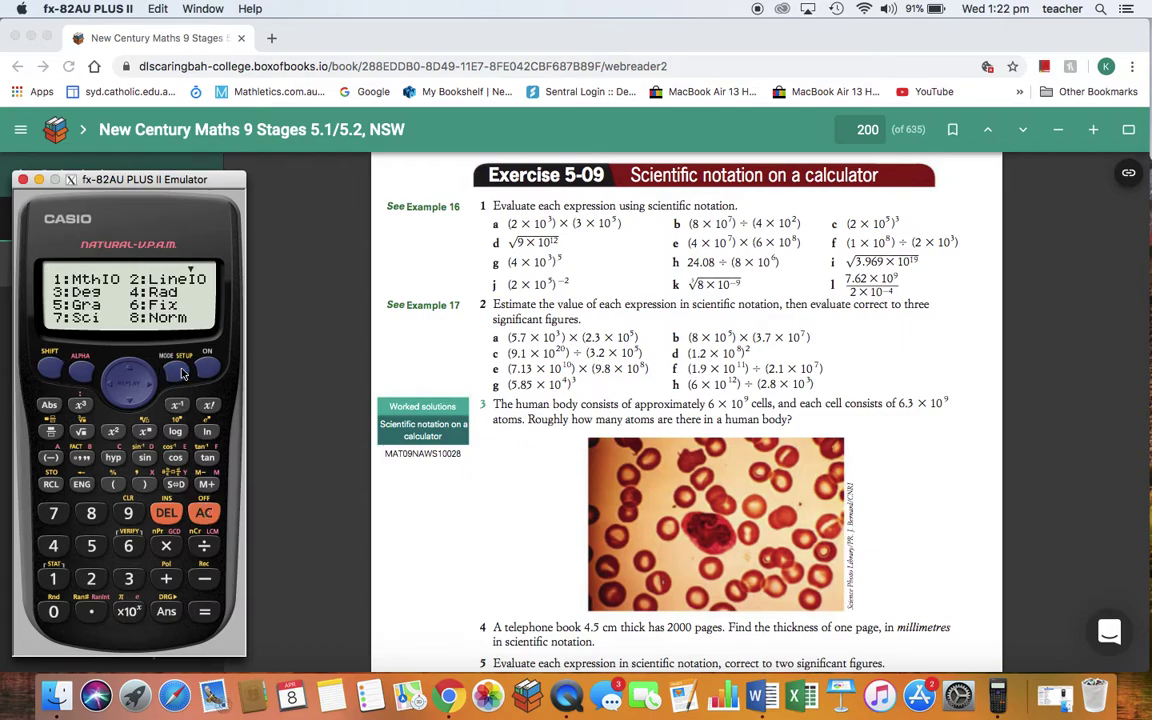
pyautogui.click(91, 515)
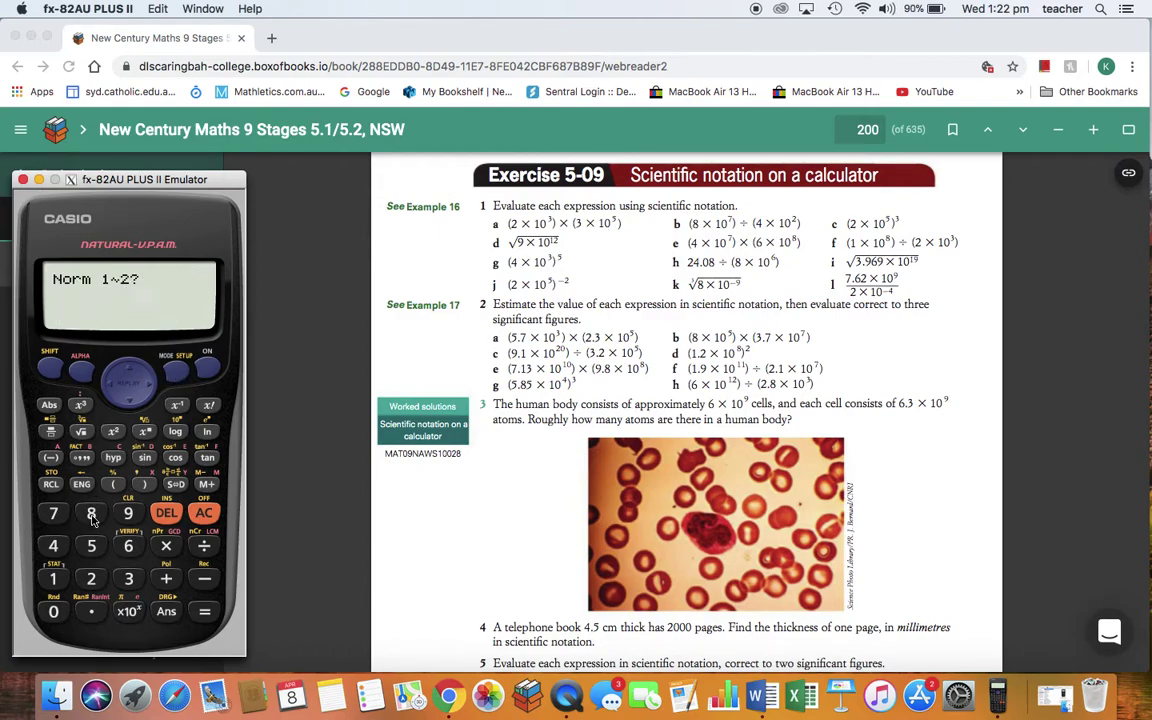
pyautogui.click(56, 579)
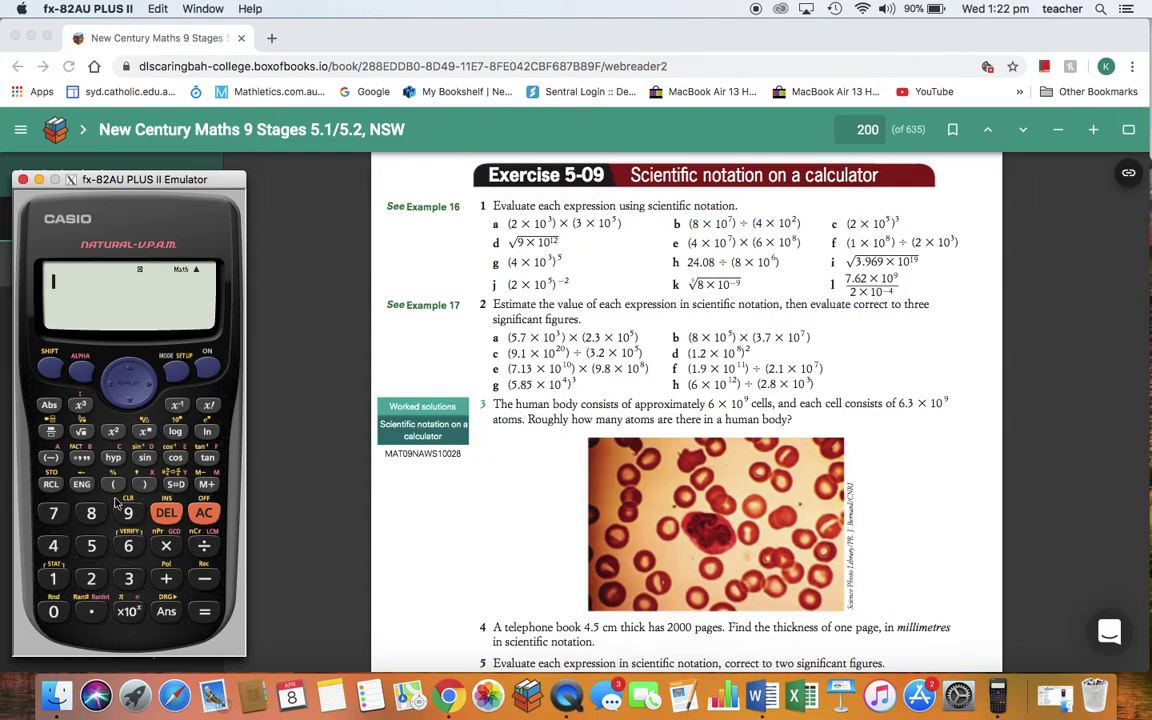
# - Evaluate √(9×10¹²) to get 3000000, then bring up the setup options
pyautogui.click(86, 434)
pyautogui.click(129, 514)
pyautogui.click(127, 612)
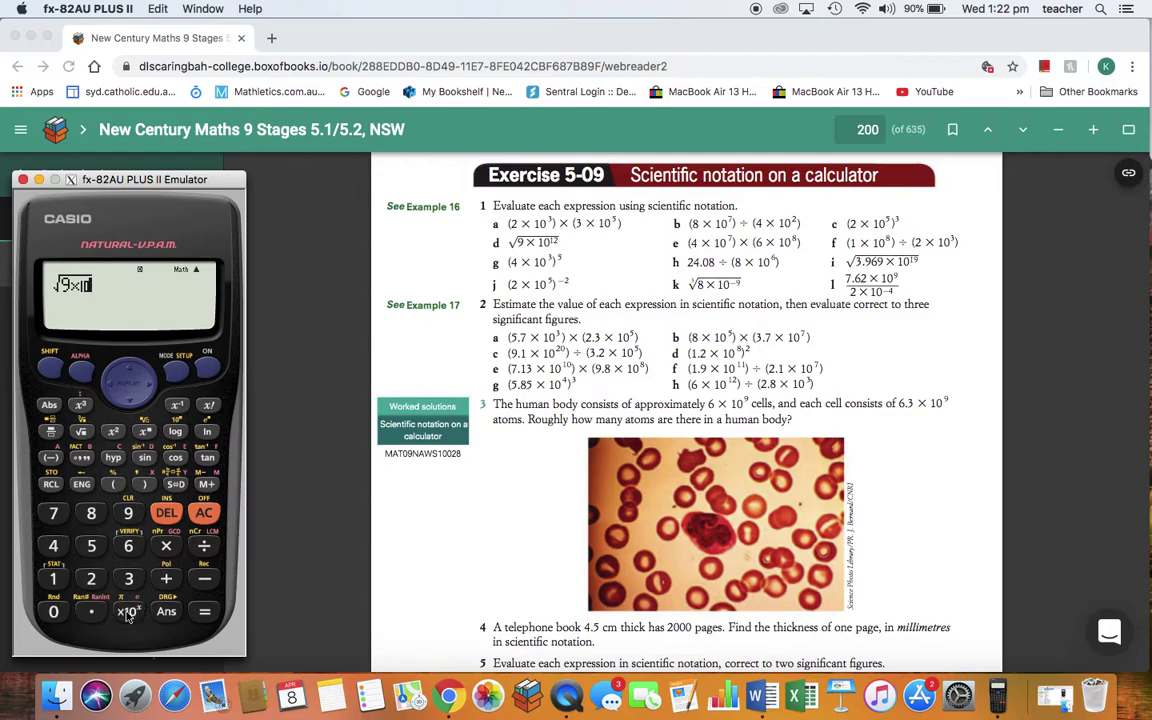
pyautogui.click(58, 582)
pyautogui.click(89, 582)
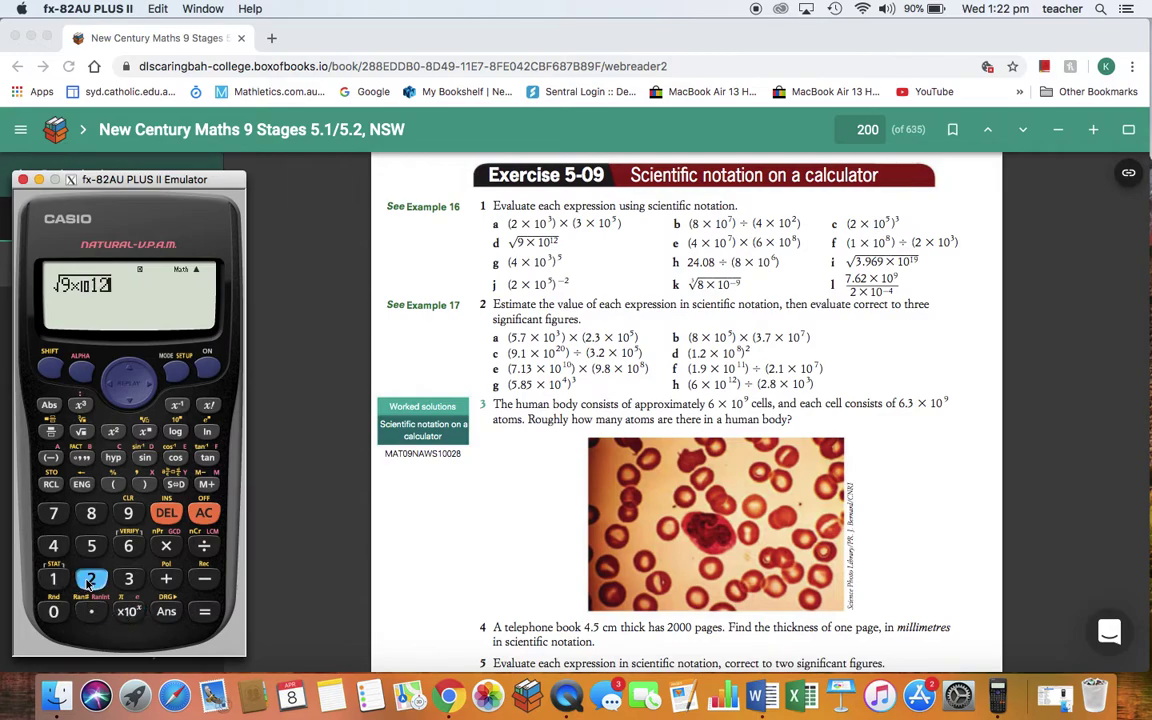
pyautogui.click(205, 613)
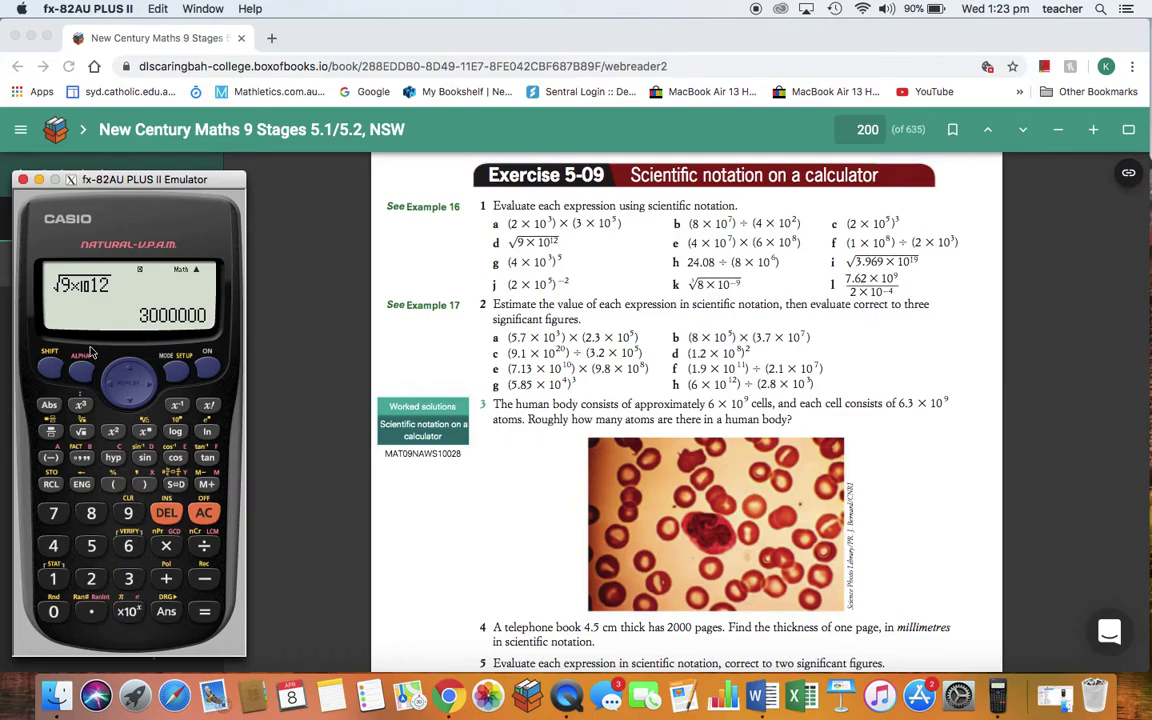
pyautogui.click(48, 372)
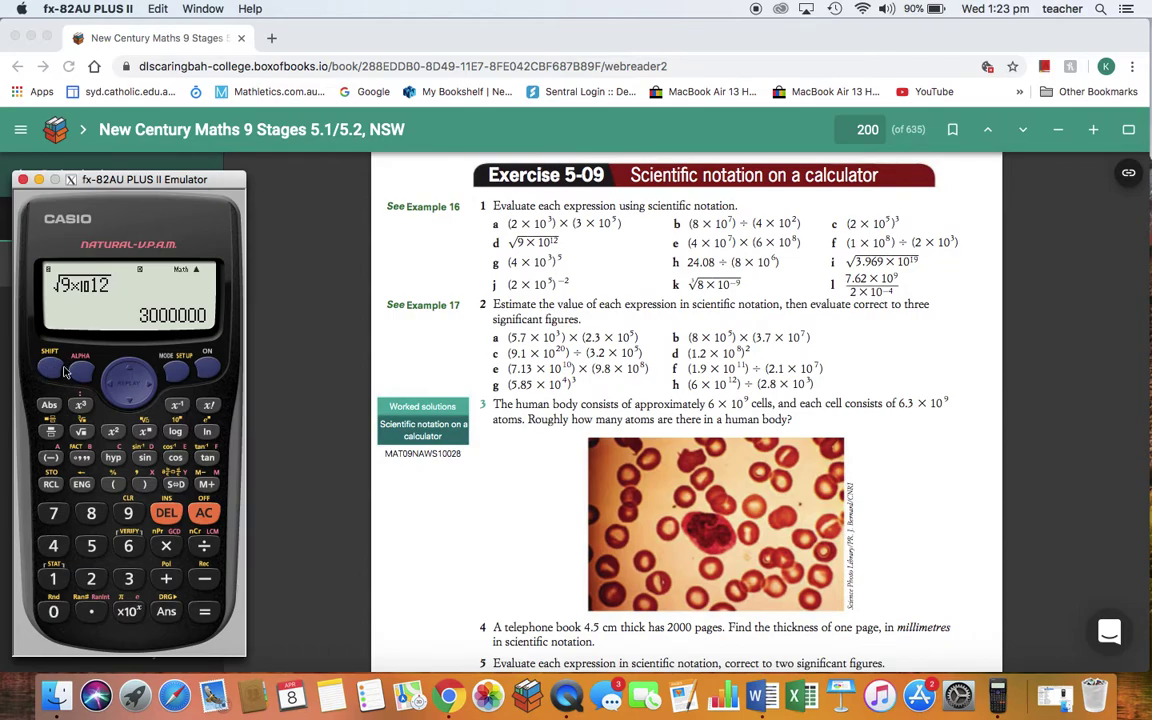
pyautogui.click(174, 373)
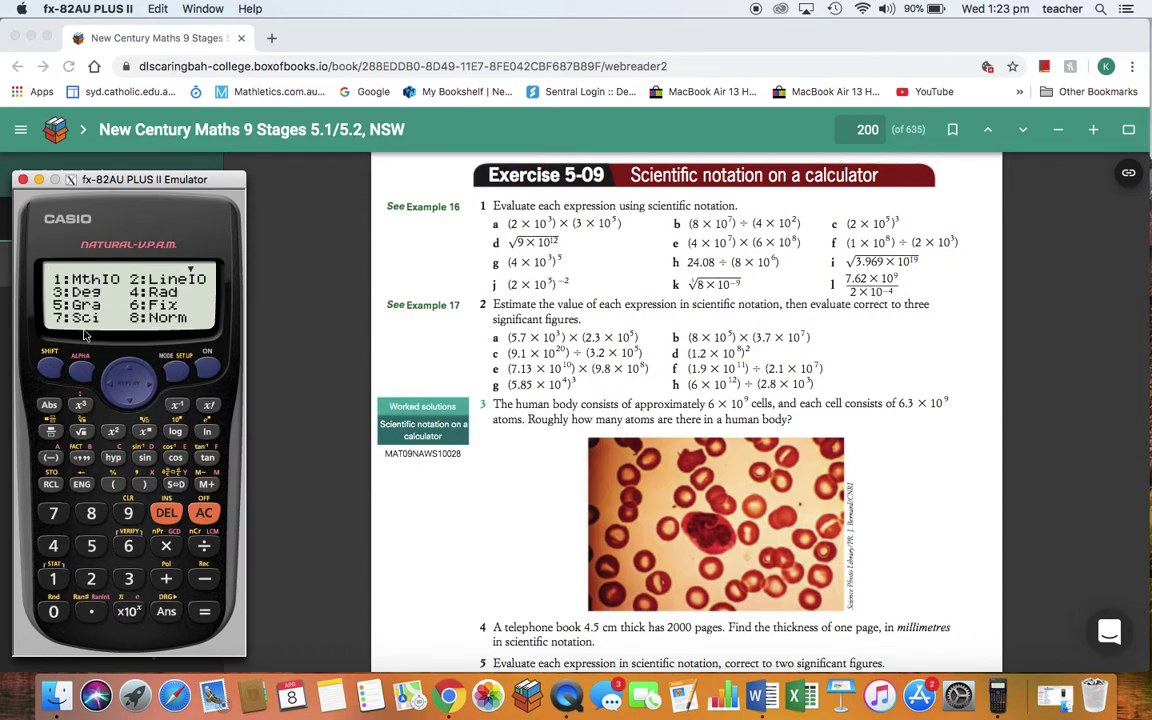
# - Show the root in Sci 1 format as 3×10⁶, then clear the display
pyautogui.click(55, 512)
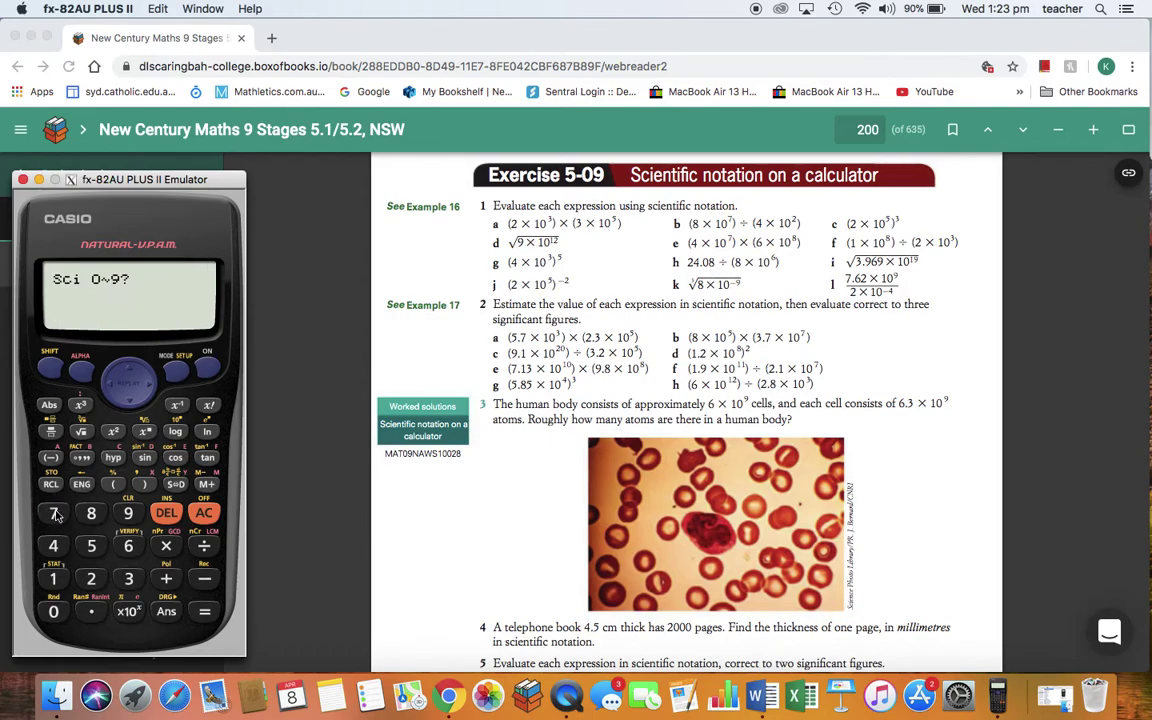
pyautogui.click(55, 578)
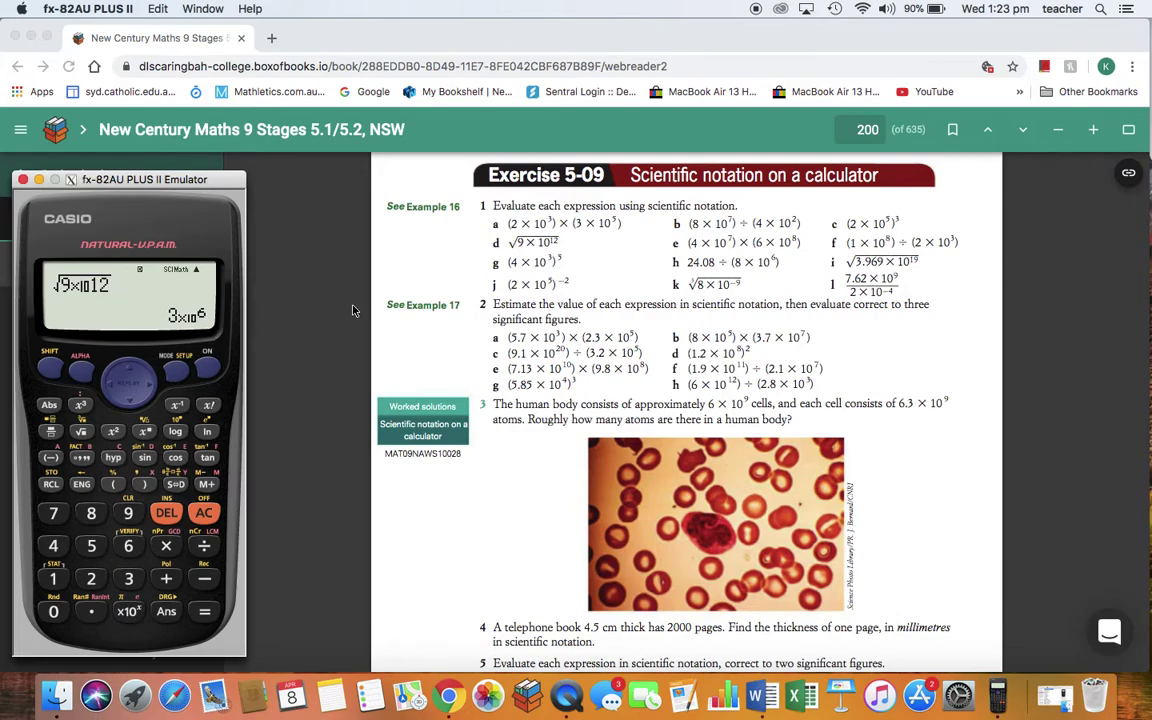
pyautogui.click(203, 514)
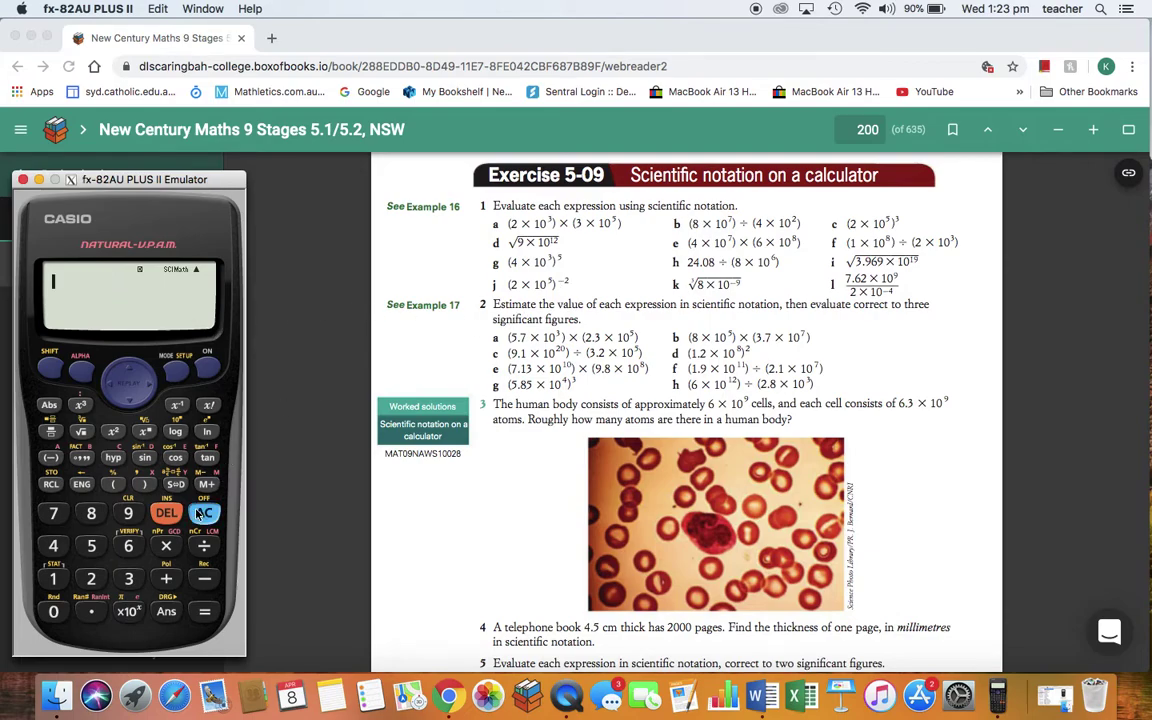
# - Return the display format to Norm, option 1
pyautogui.click(53, 364)
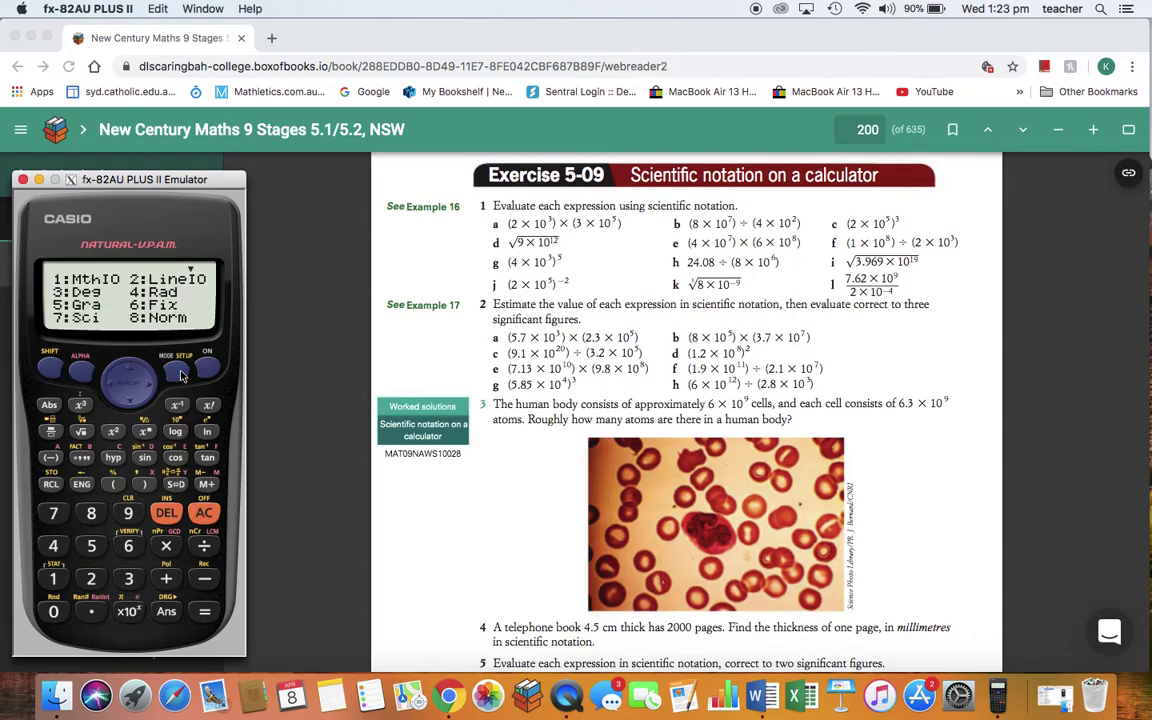
pyautogui.click(91, 512)
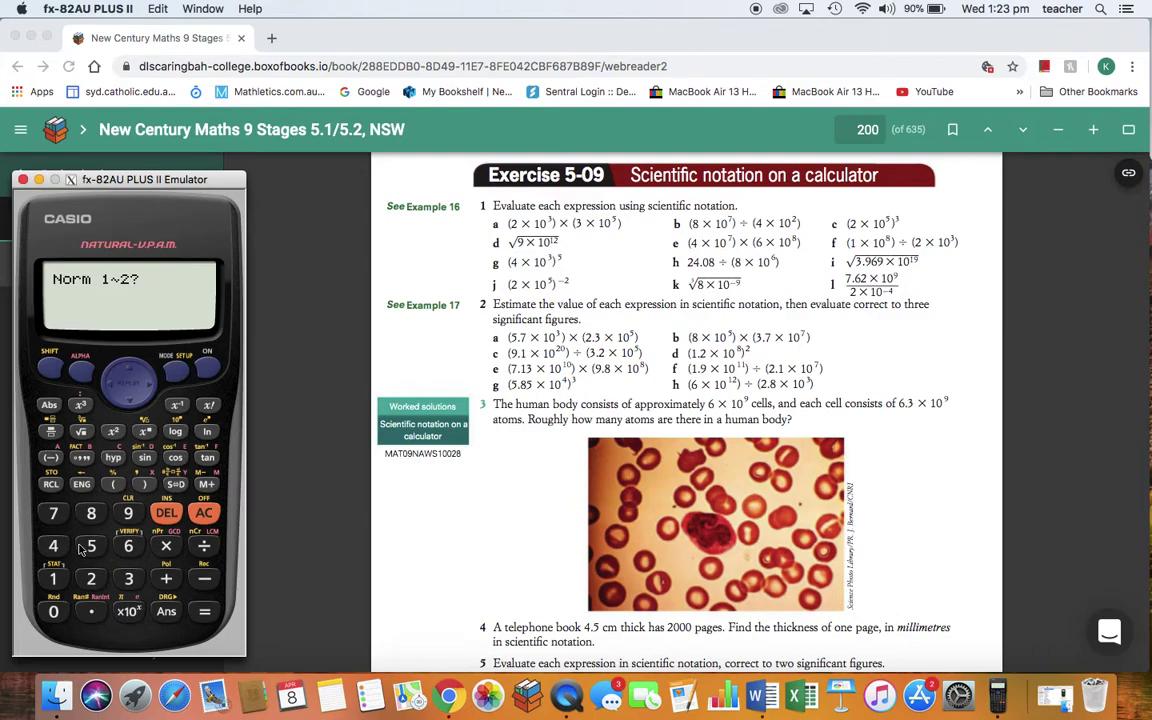
pyautogui.press('1')
pyautogui.click(113, 487)
pyautogui.click(91, 578)
pyautogui.click(136, 612)
pyautogui.click(91, 547)
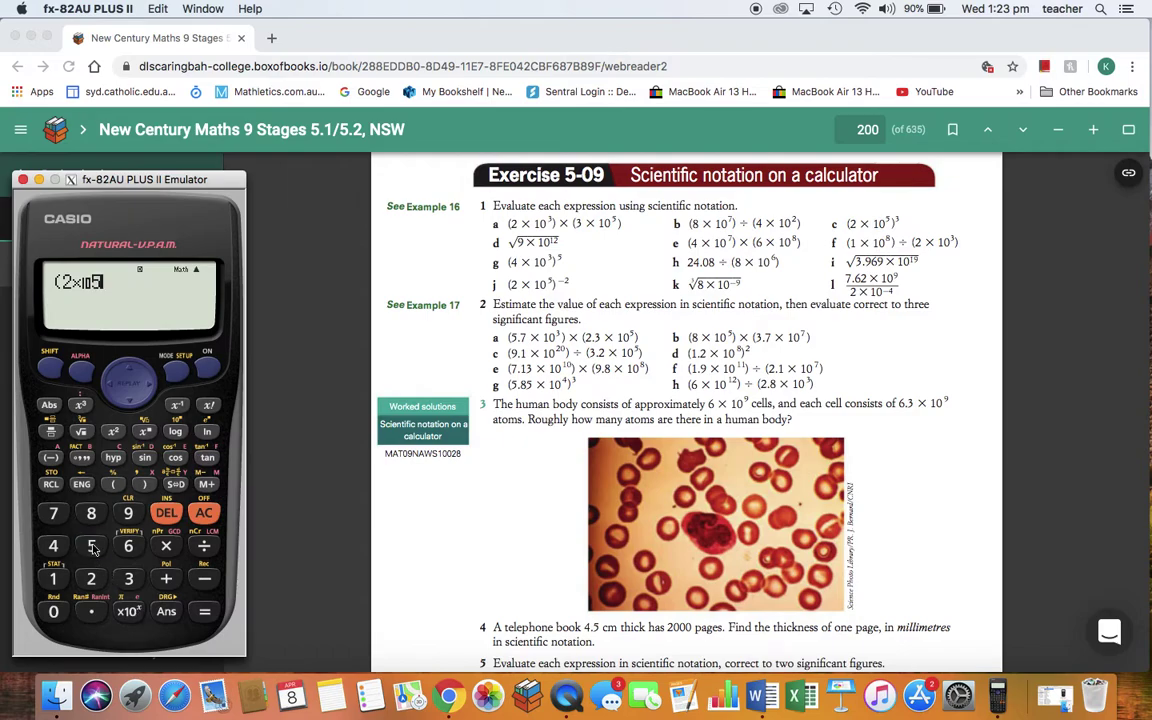
pyautogui.click(146, 485)
pyautogui.click(147, 434)
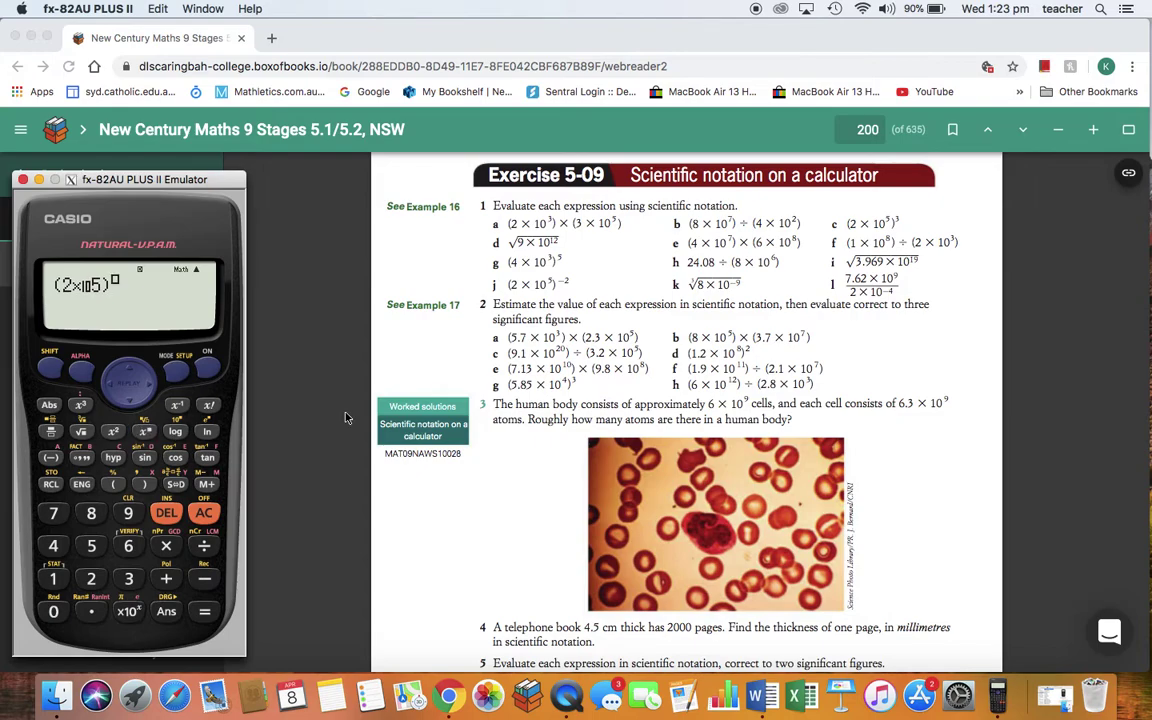
pyautogui.click(56, 460)
pyautogui.click(93, 580)
pyautogui.click(204, 612)
pyautogui.click(202, 513)
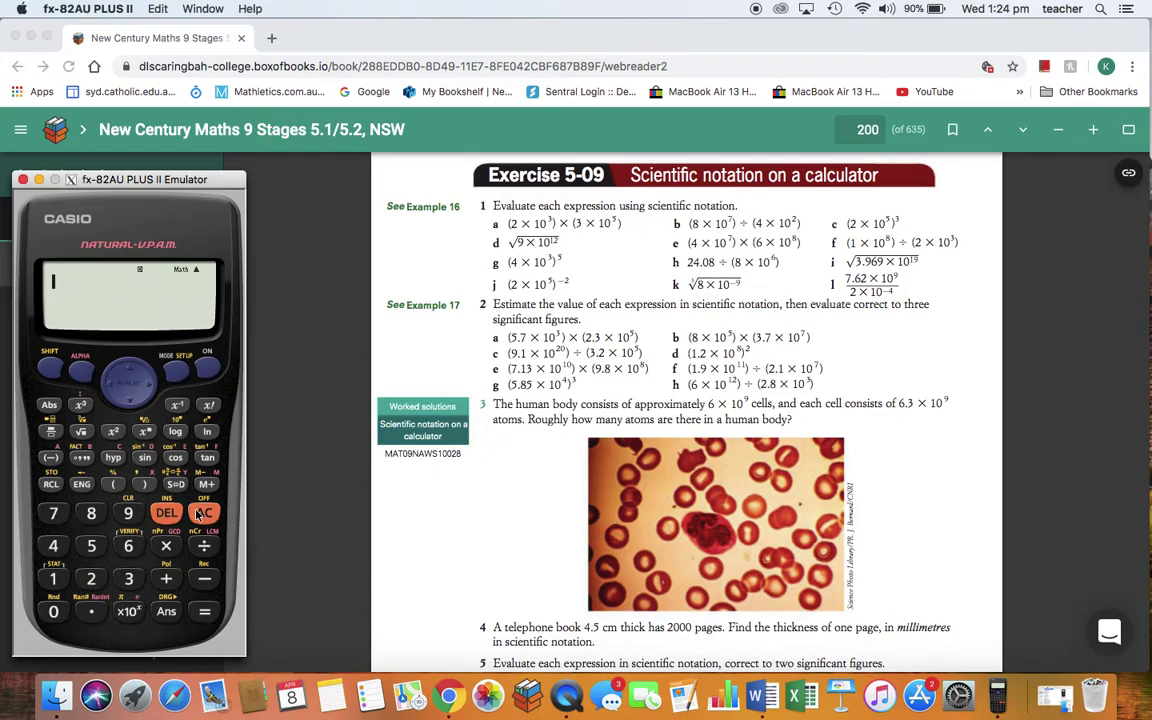
pyautogui.click(49, 368)
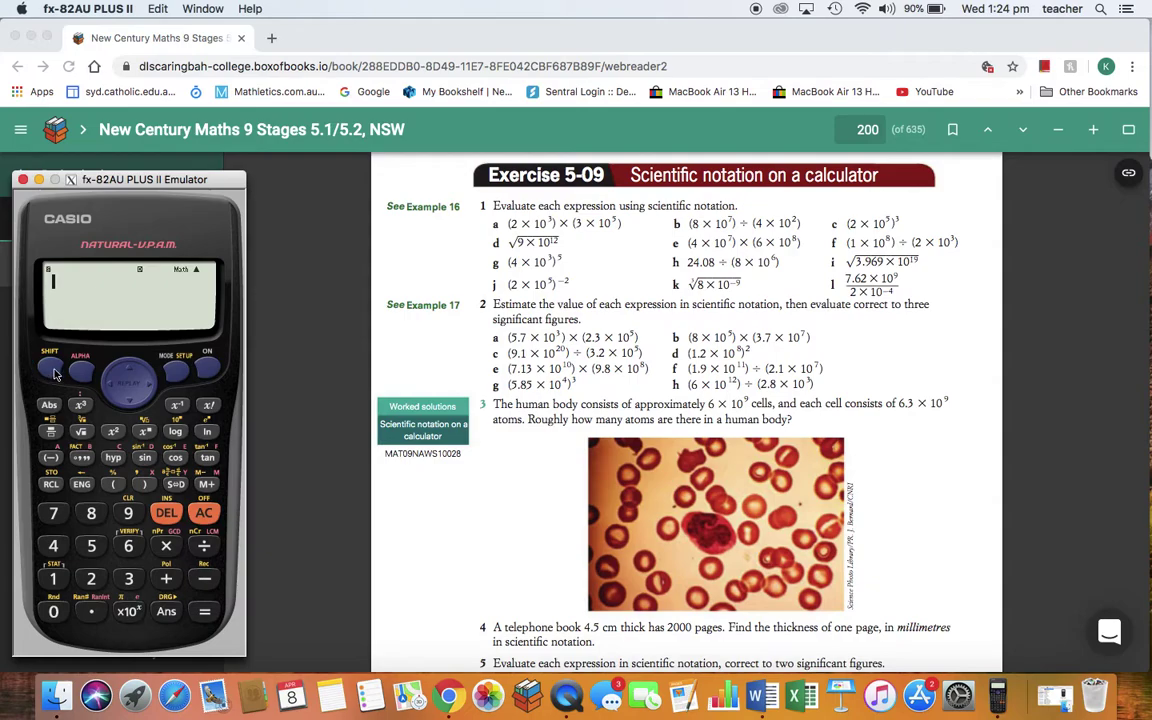
pyautogui.click(178, 372)
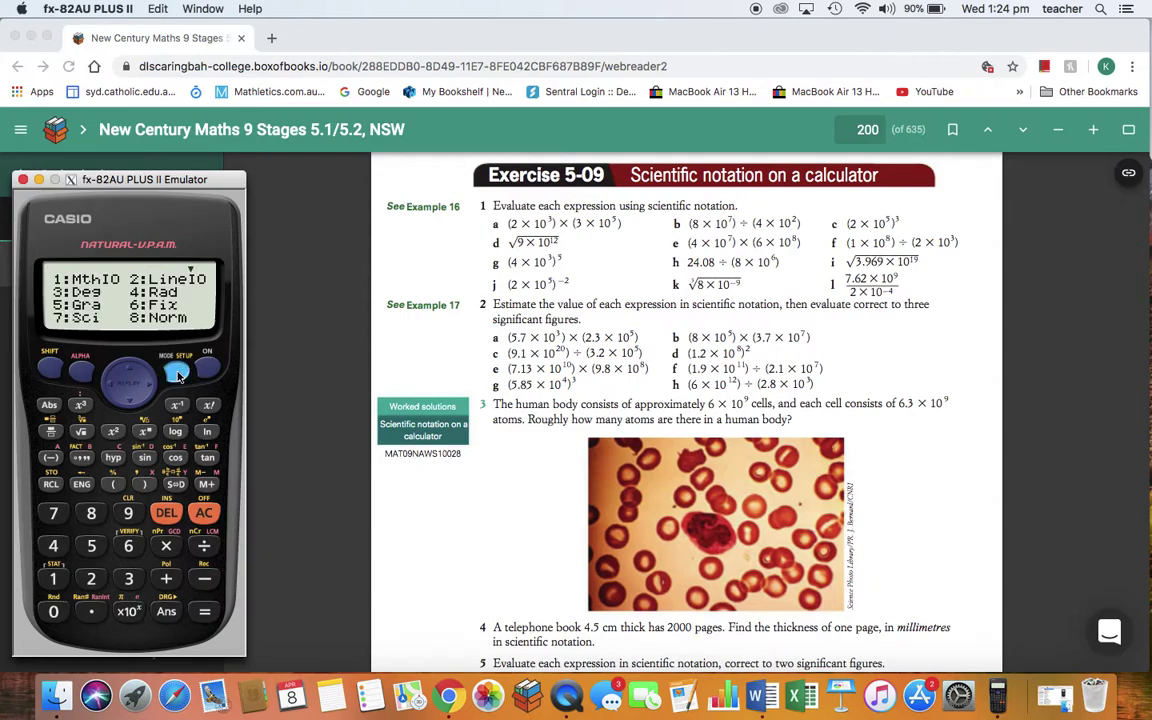
pyautogui.click(91, 513)
pyautogui.click(54, 584)
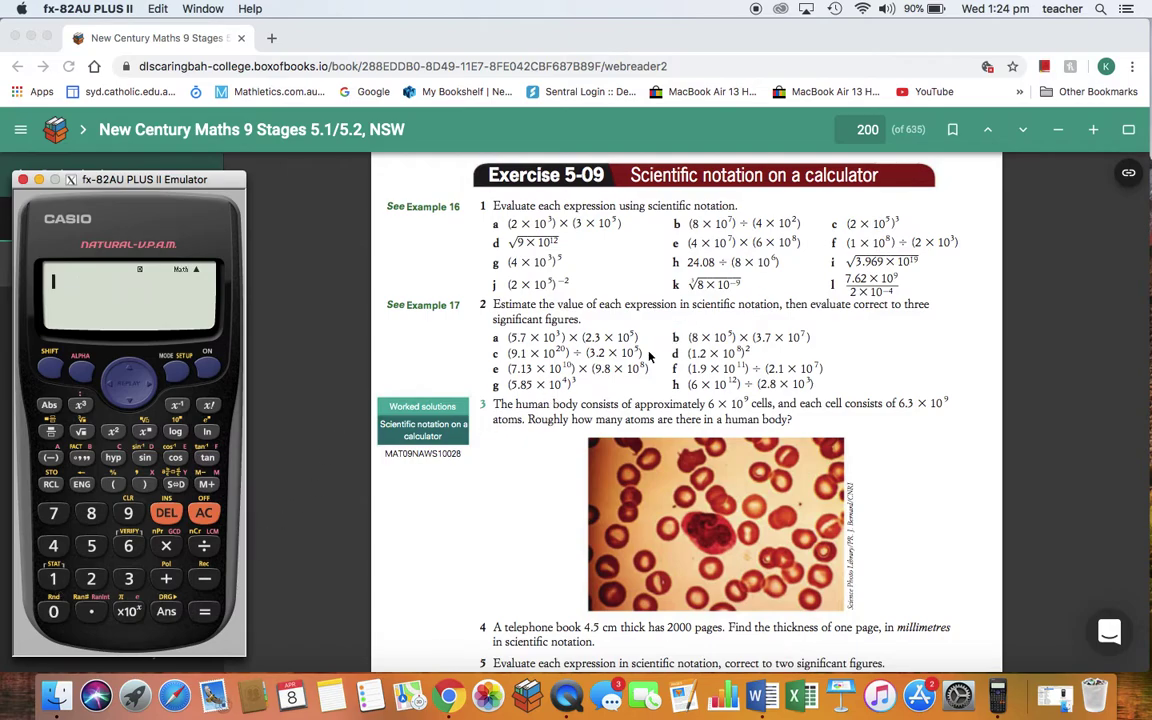
# - Enter the first bracketed number (9.1×10²⁰)
pyautogui.click(122, 487)
pyautogui.click(128, 512)
pyautogui.click(96, 614)
pyautogui.click(53, 578)
pyautogui.click(129, 609)
pyautogui.click(92, 582)
pyautogui.click(55, 613)
pyautogui.click(146, 486)
# - Divide by (3.2×10⁵) and evaluate, giving 2.84375×10¹⁵
pyautogui.click(206, 546)
pyautogui.click(115, 485)
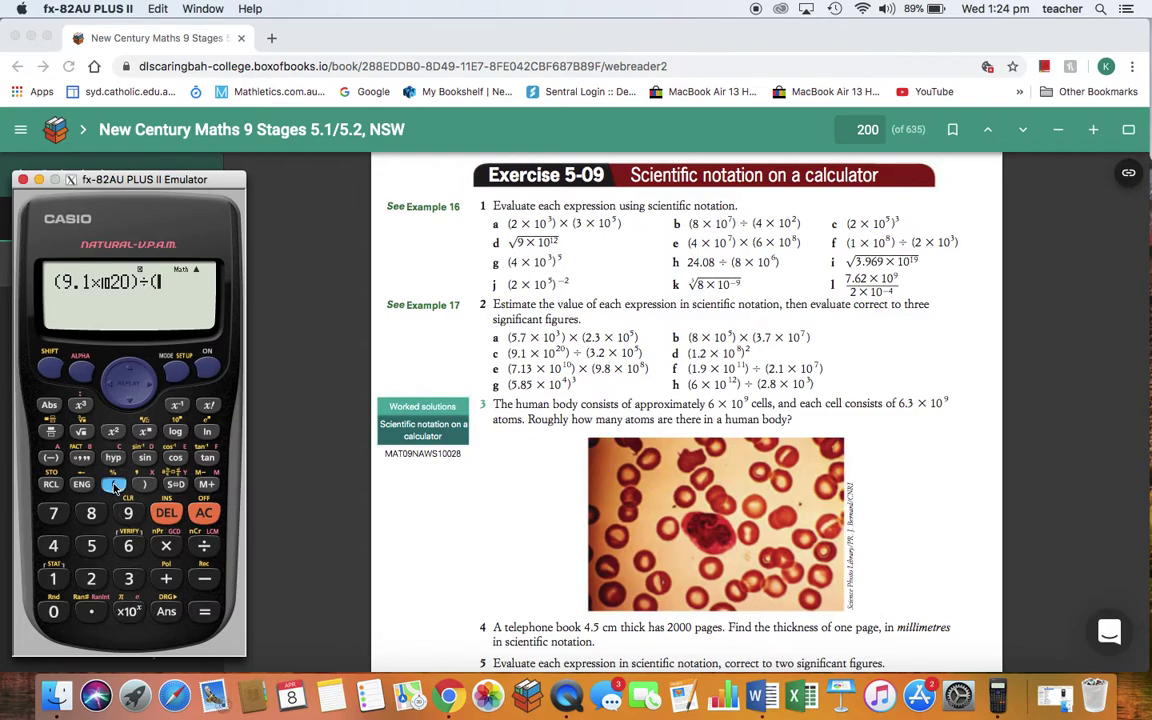
pyautogui.write('3')
pyautogui.click(92, 612)
pyautogui.click(91, 579)
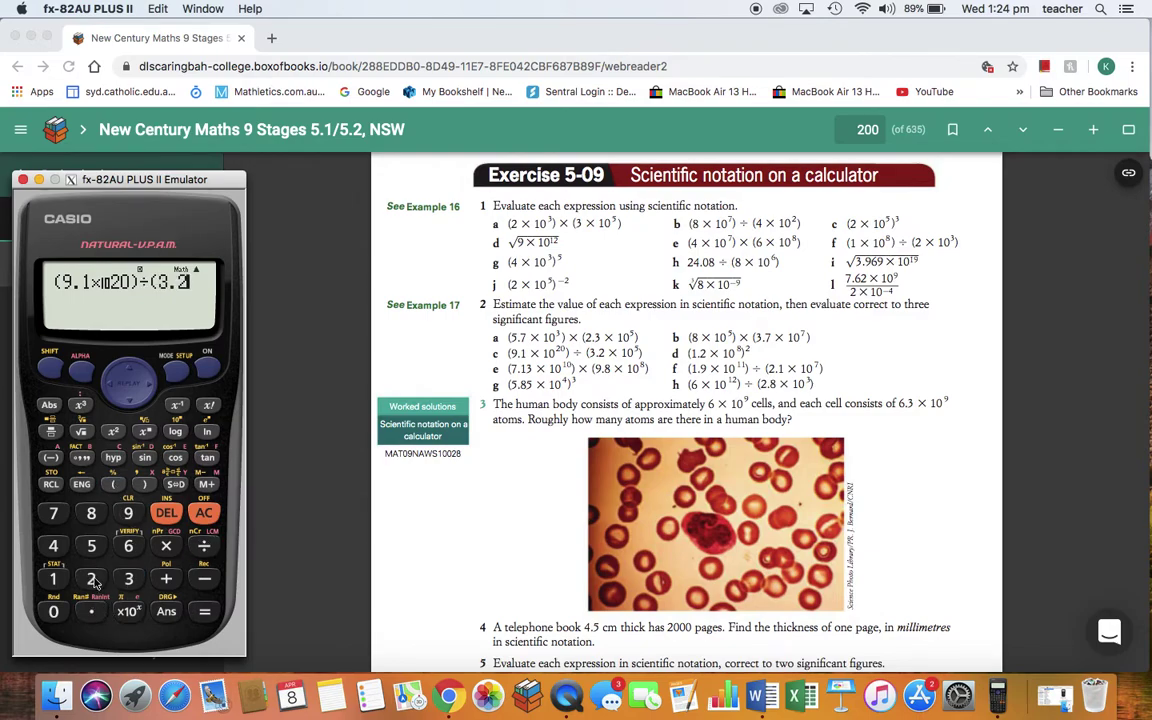
pyautogui.click(130, 612)
pyautogui.write('5')
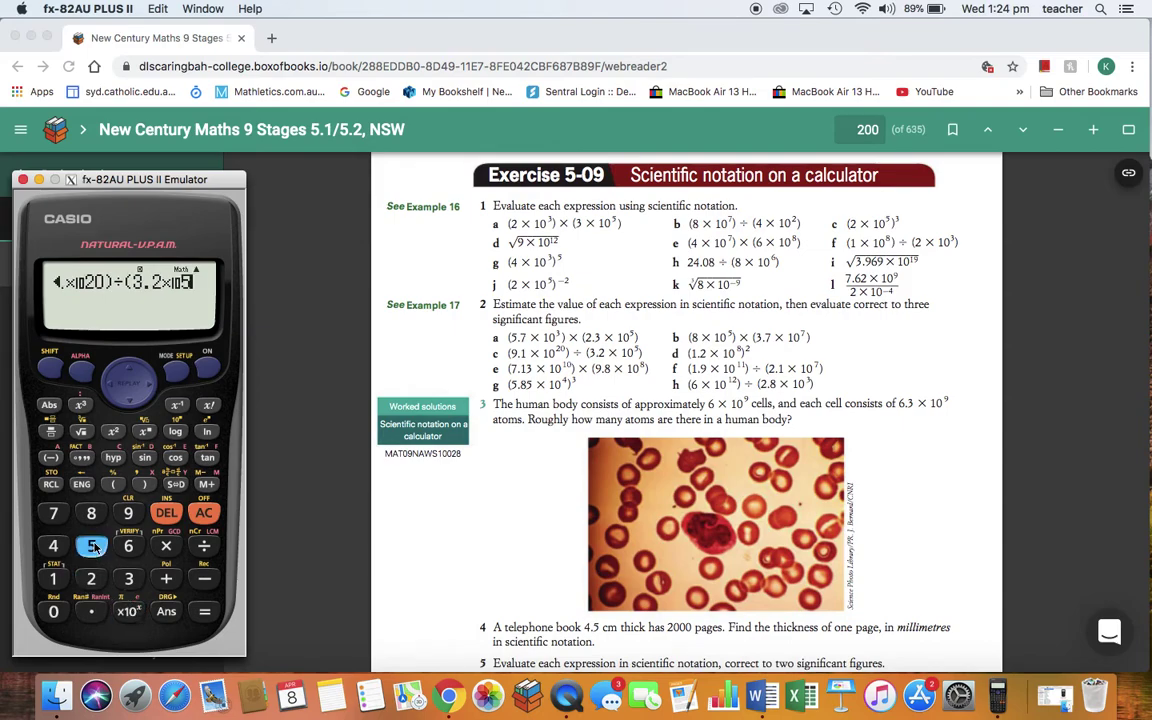
pyautogui.click(146, 488)
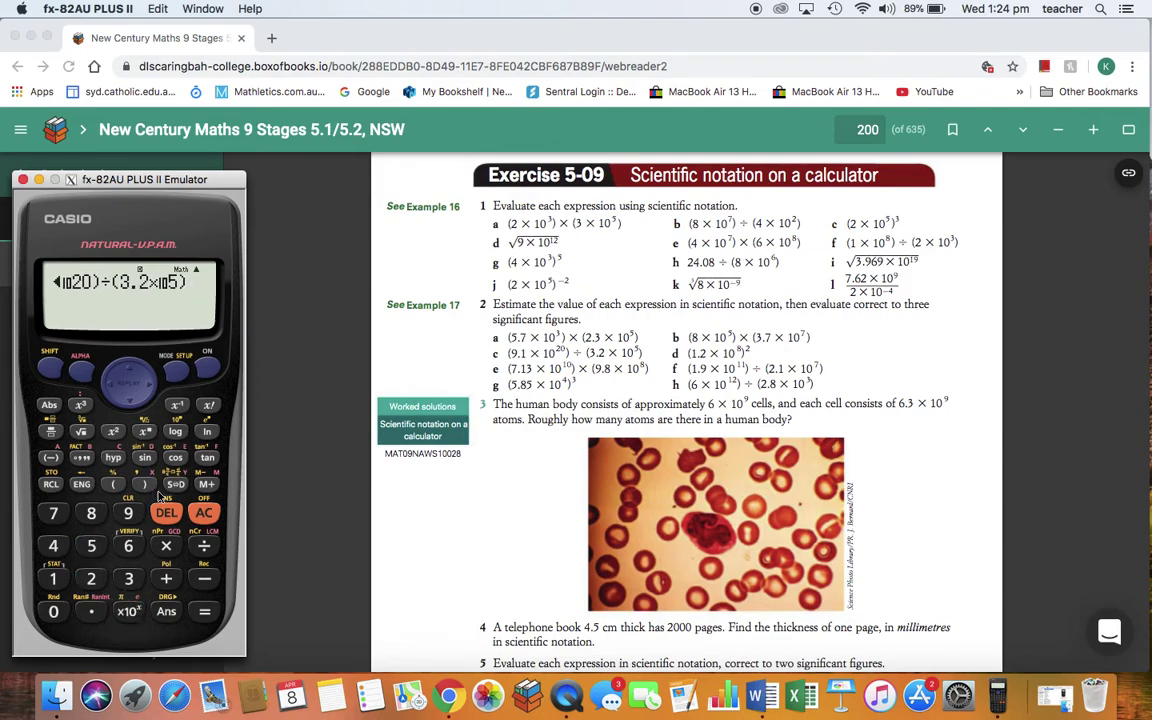
pyautogui.click(204, 614)
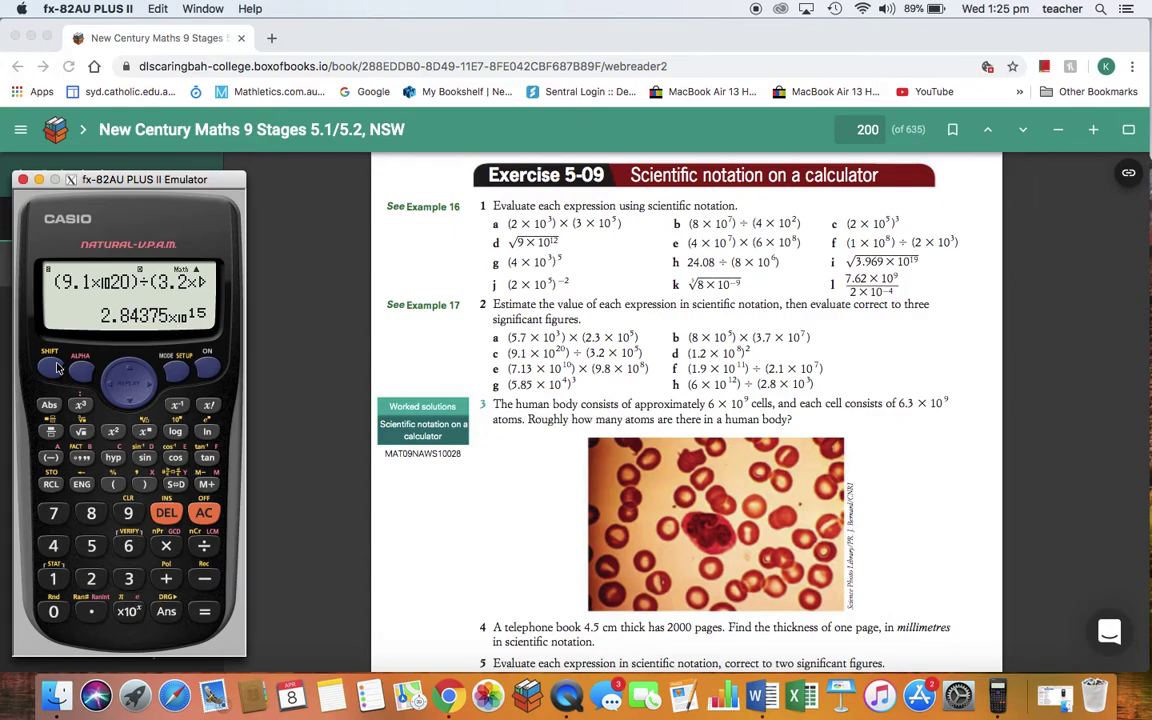
# - Set Sci 3 display format so the answer reads 2.84×10¹⁵
pyautogui.click(175, 369)
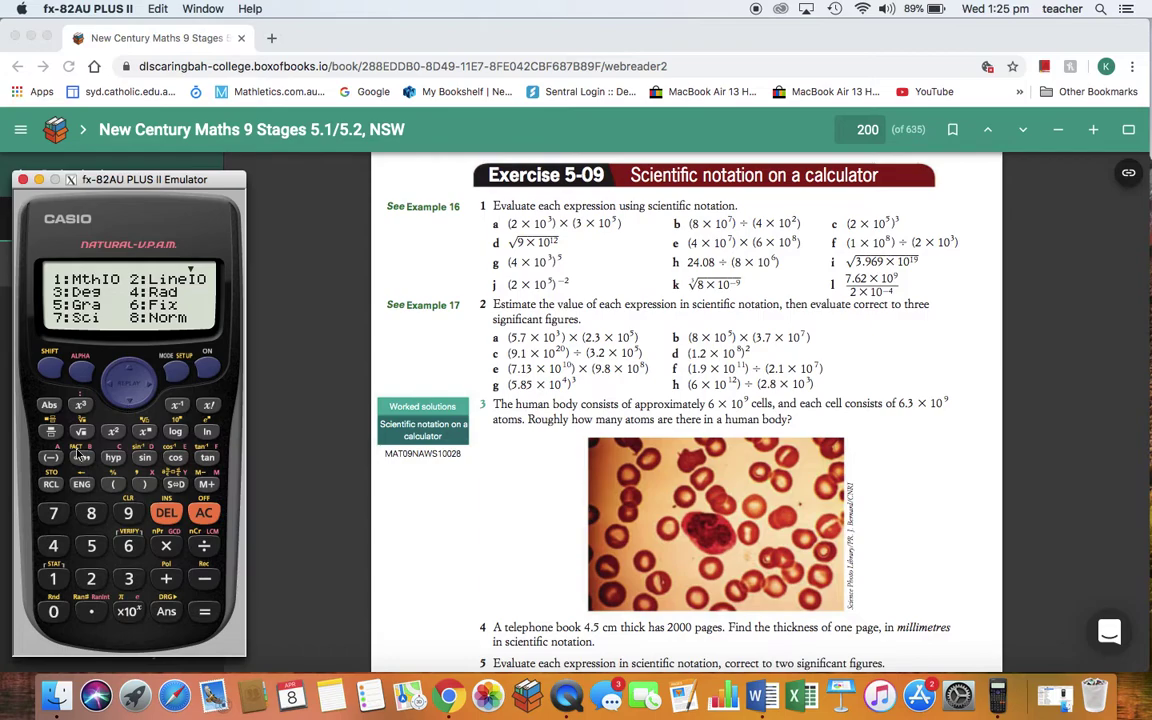
pyautogui.click(53, 512)
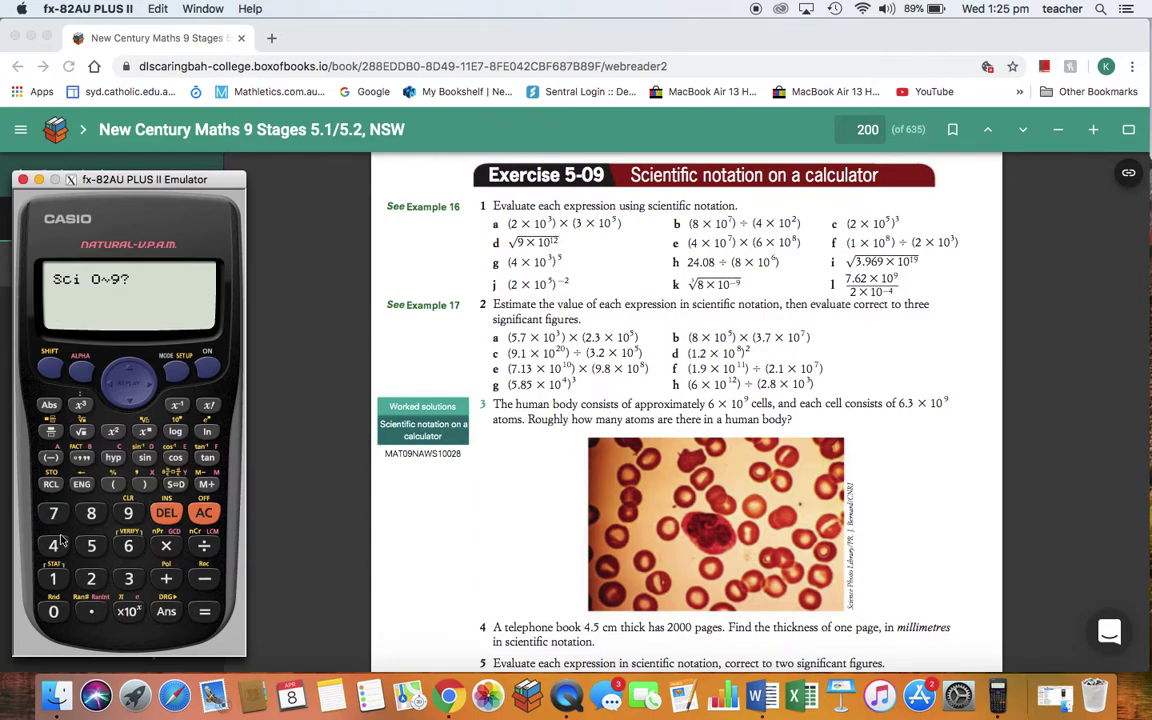
pyautogui.click(130, 579)
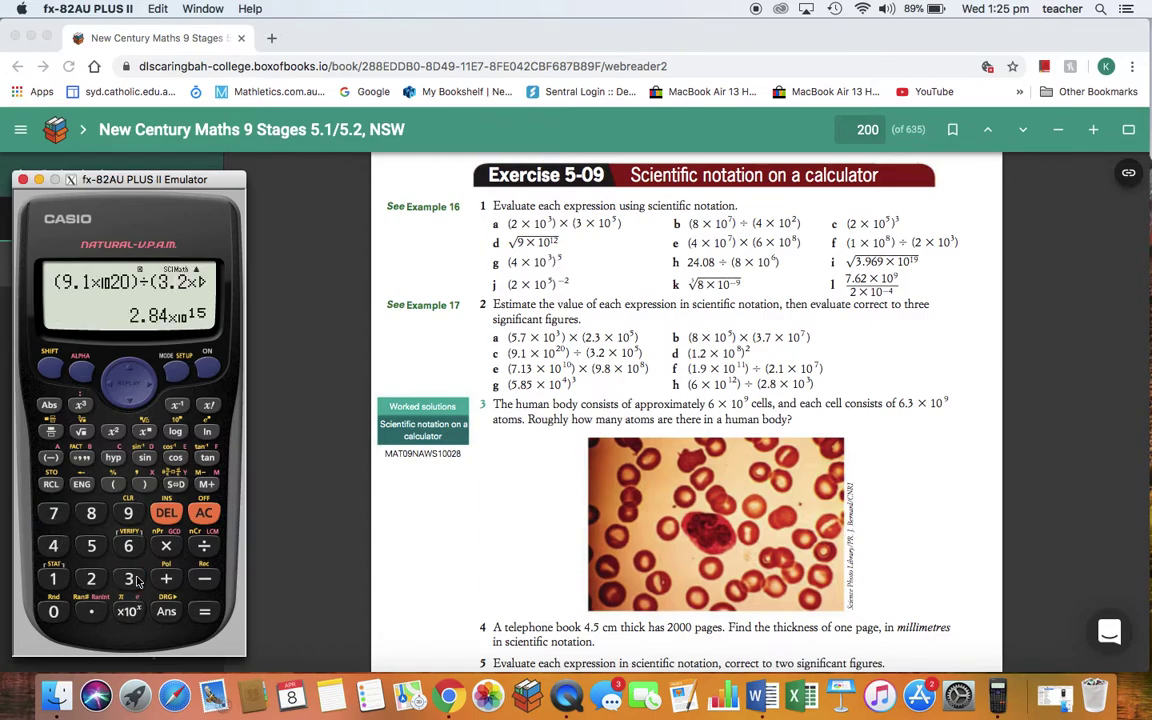